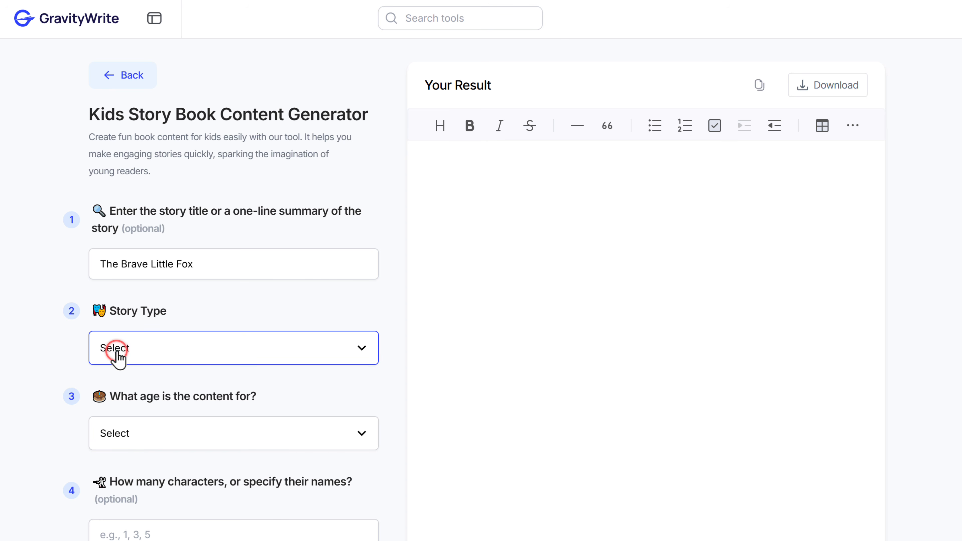
# - Set the story type to Moral and the content age to Early Readers (5 to 7 Years)
pyautogui.click(111, 383)
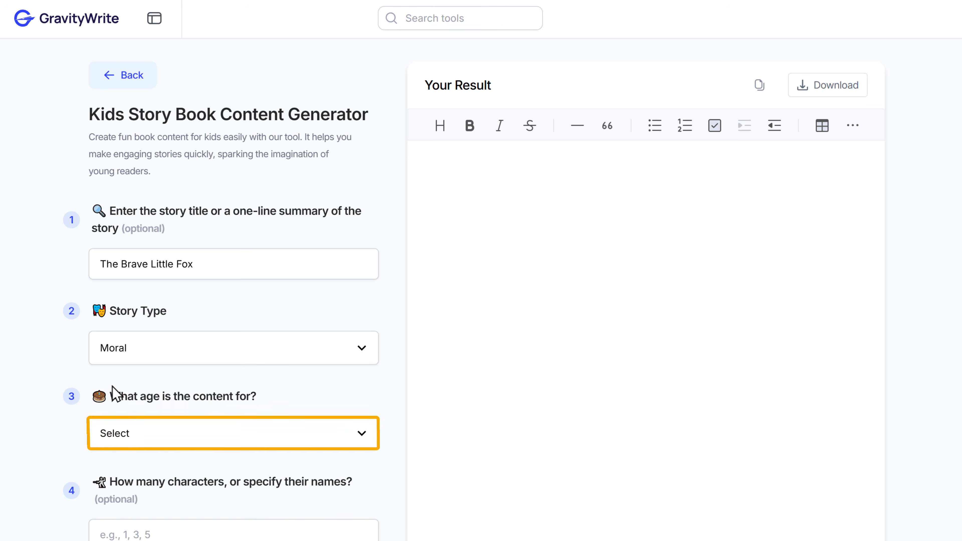
pyautogui.click(113, 443)
pyautogui.click(111, 490)
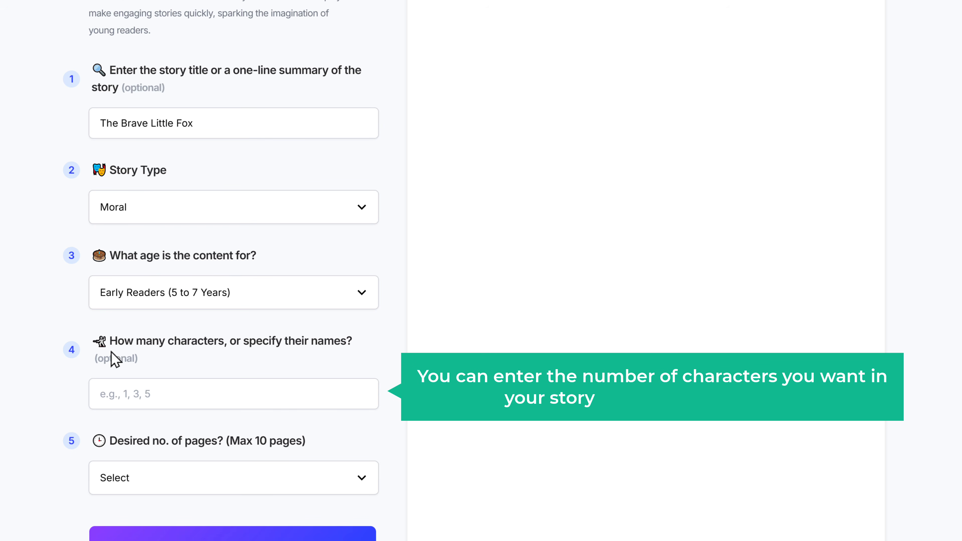
# - Set the number of characters to 3 and the desired pages to 10, and generate the story content
pyautogui.click(108, 396)
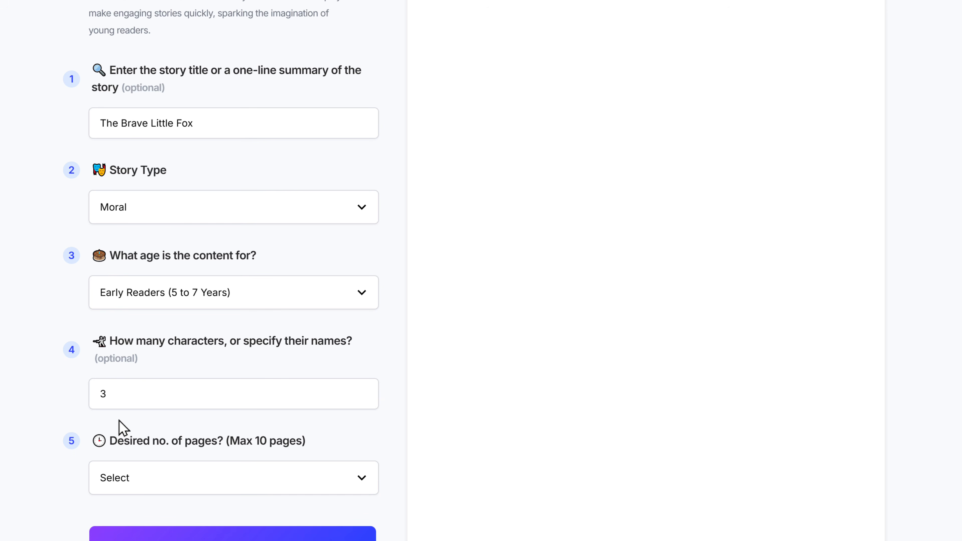
pyautogui.press('Tab')
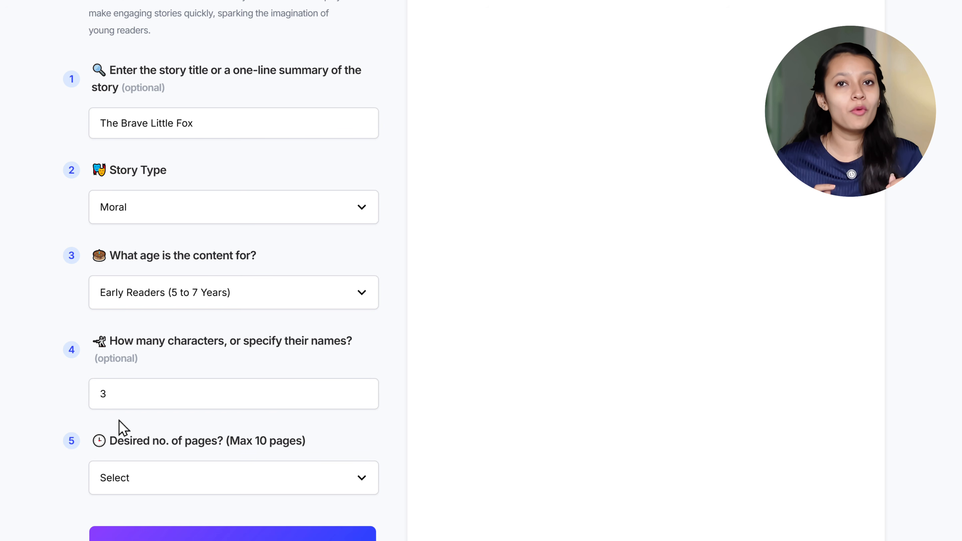
pyautogui.click(116, 480)
pyautogui.click(117, 528)
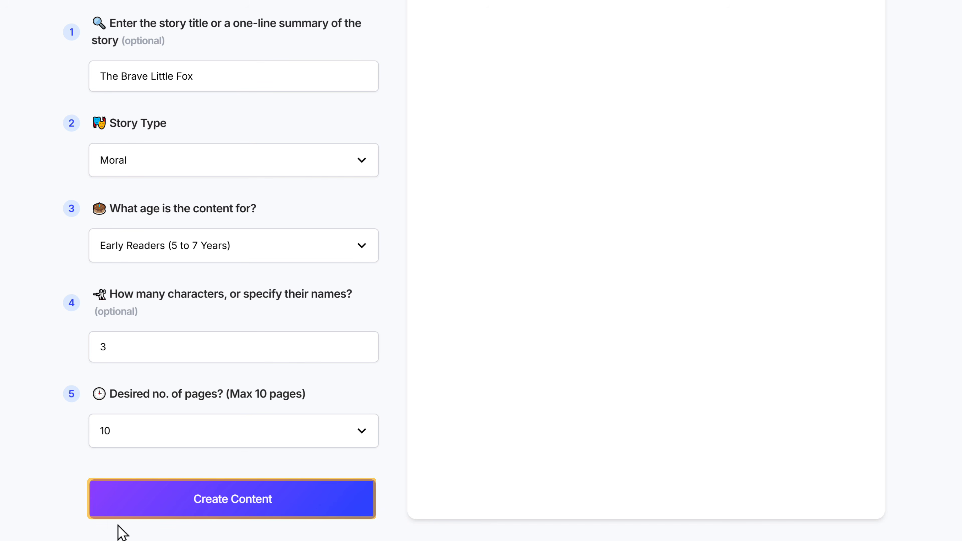
pyautogui.click(213, 513)
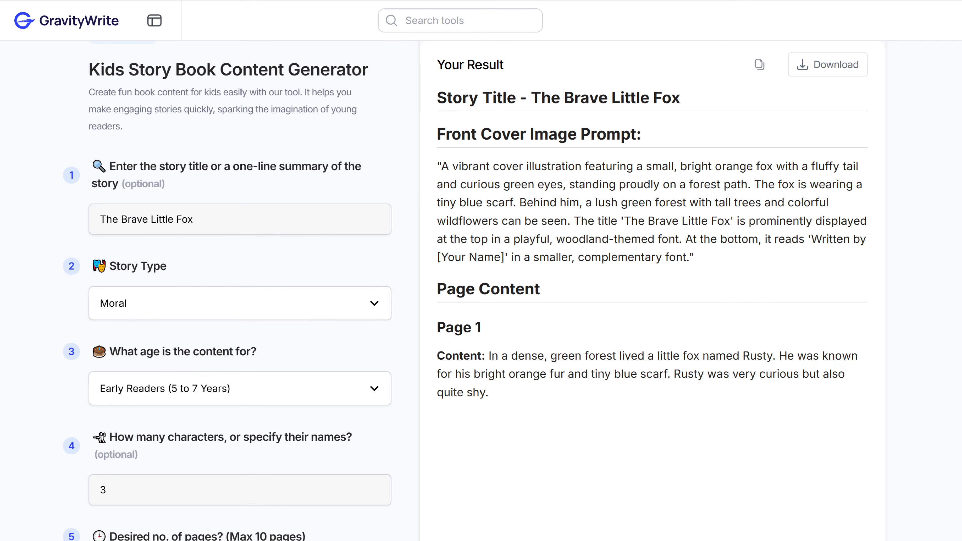
# - Review the generated story from the front cover image prompt through the page contents and image prompts to the back cover prompt
pyautogui.scroll(-15, 644, 288)
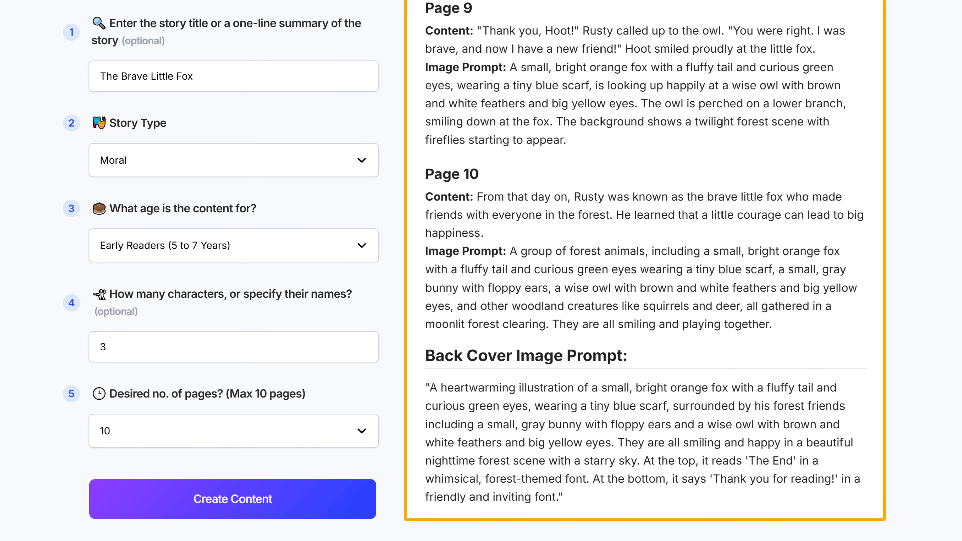
pyautogui.scroll(20, 644, 288)
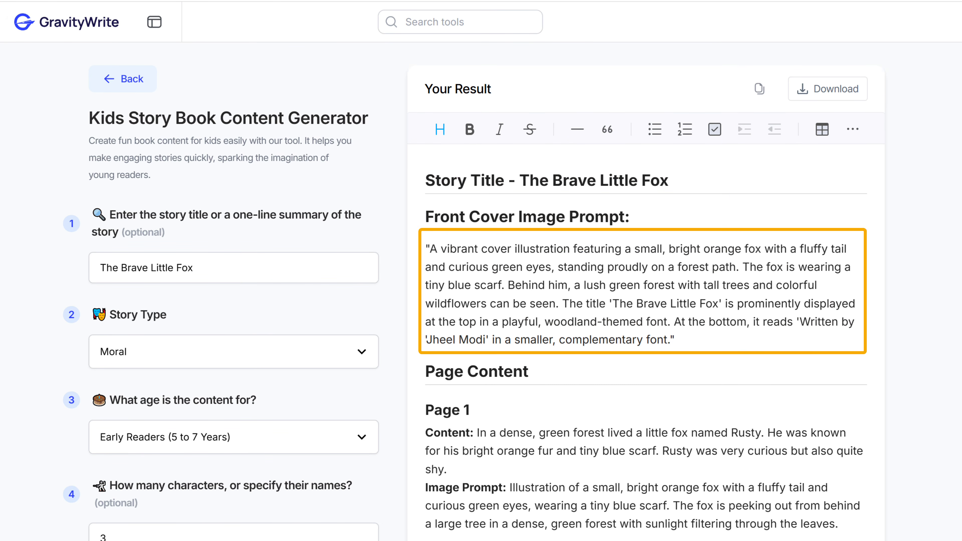
pyautogui.scroll(-15, 644, 322)
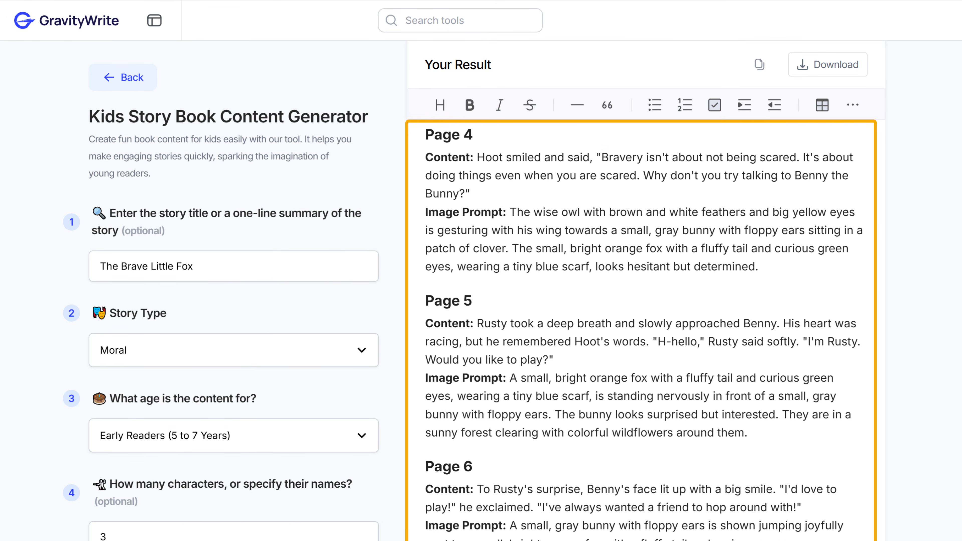
pyautogui.scroll(-10, 643, 290)
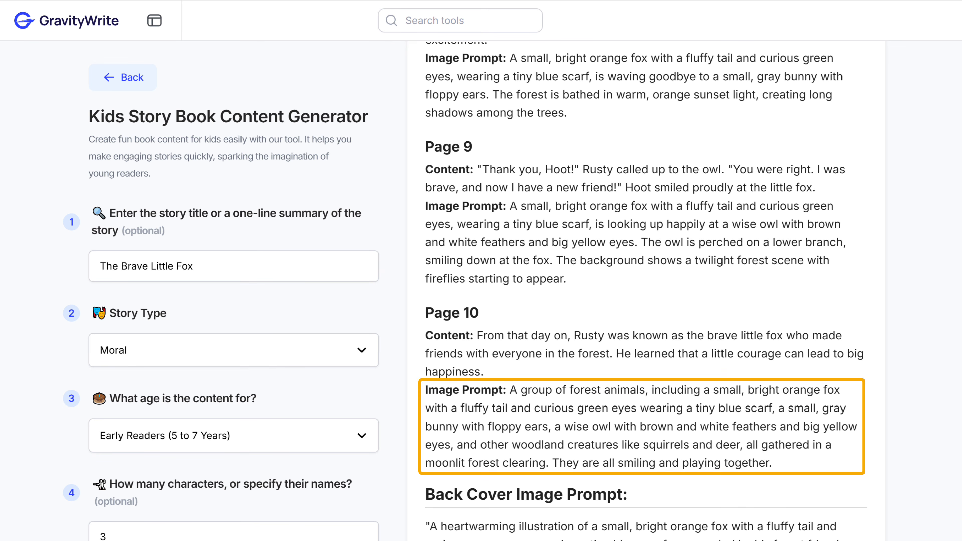
pyautogui.scroll(-3, 643, 288)
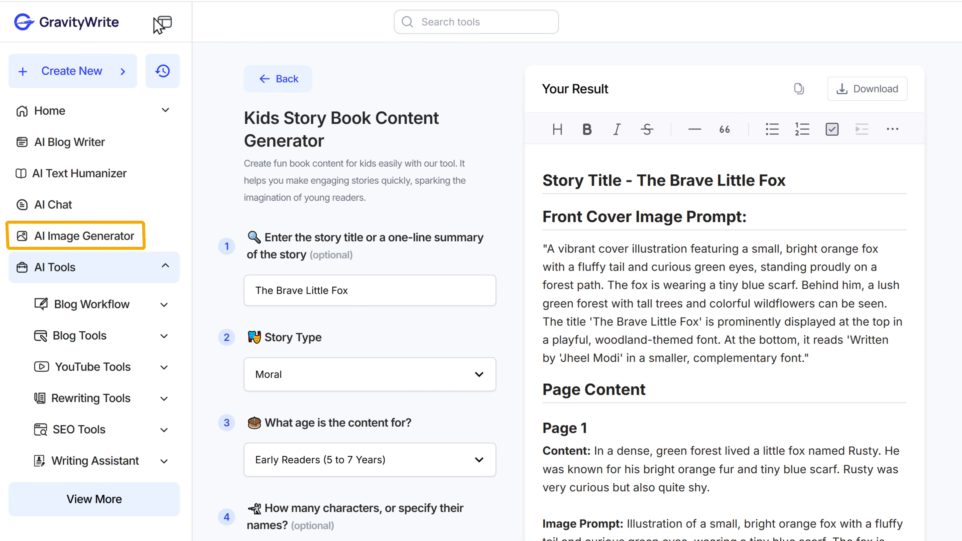
# - Open the AI Image Generator in a new browser tab and copy the story's front cover image prompt into its description
pyautogui.rightClick(61, 246)
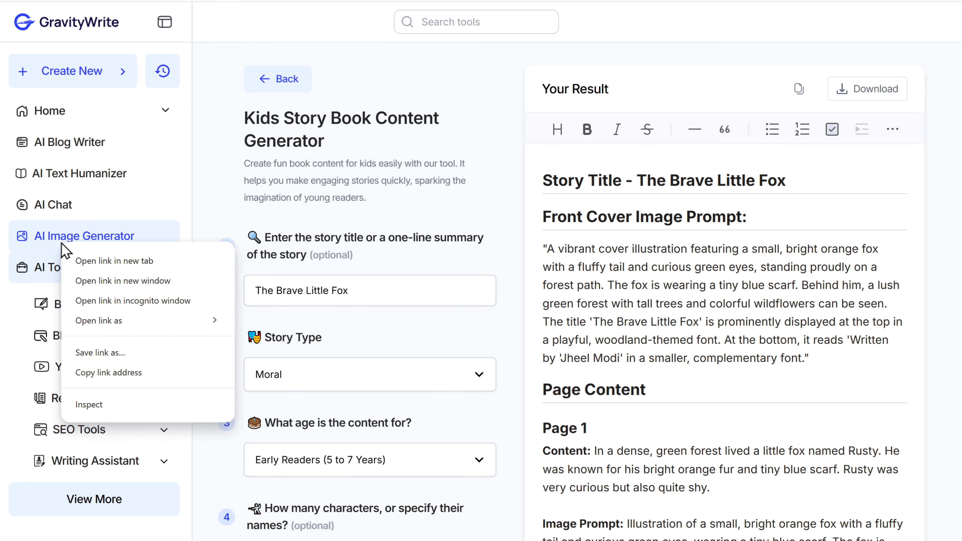
pyautogui.click(90, 261)
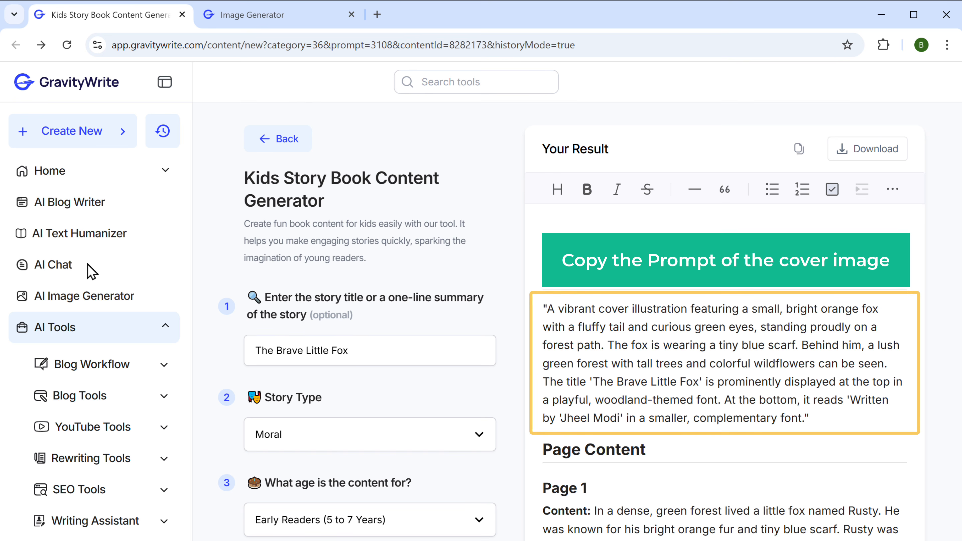
pyautogui.moveTo(548, 307); pyautogui.dragTo(802, 418)
pyautogui.rightClick(802, 418)
pyautogui.click(574, 147)
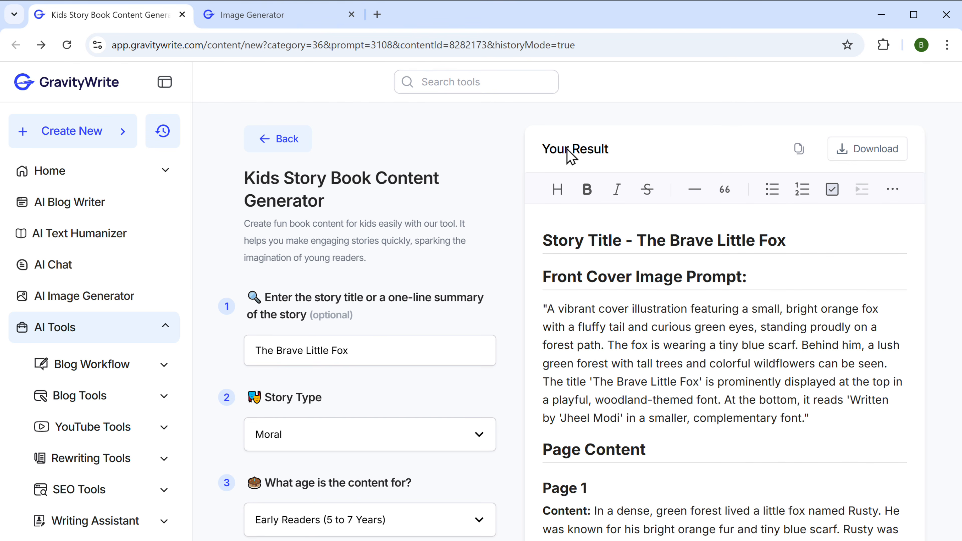
pyautogui.click(253, 16)
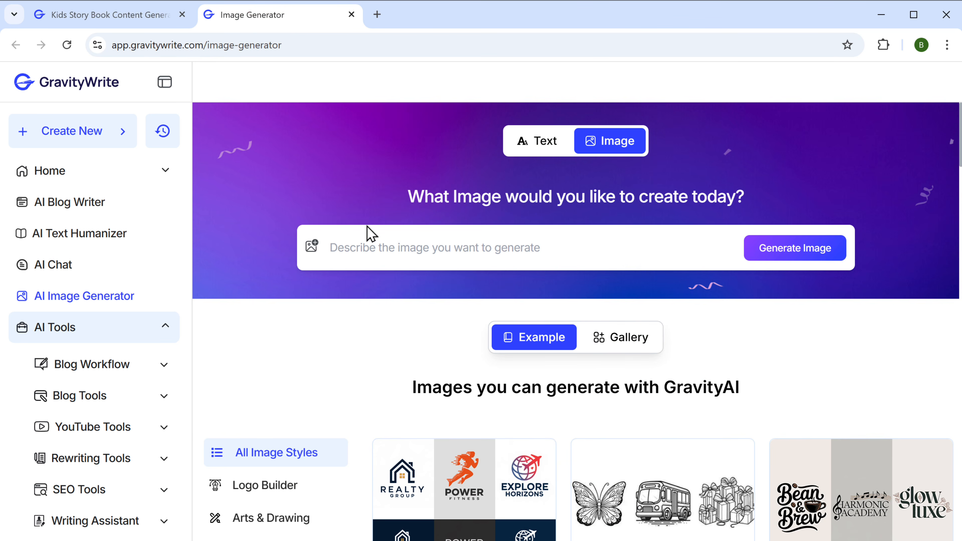
pyautogui.rightClick(378, 250)
pyautogui.click(405, 410)
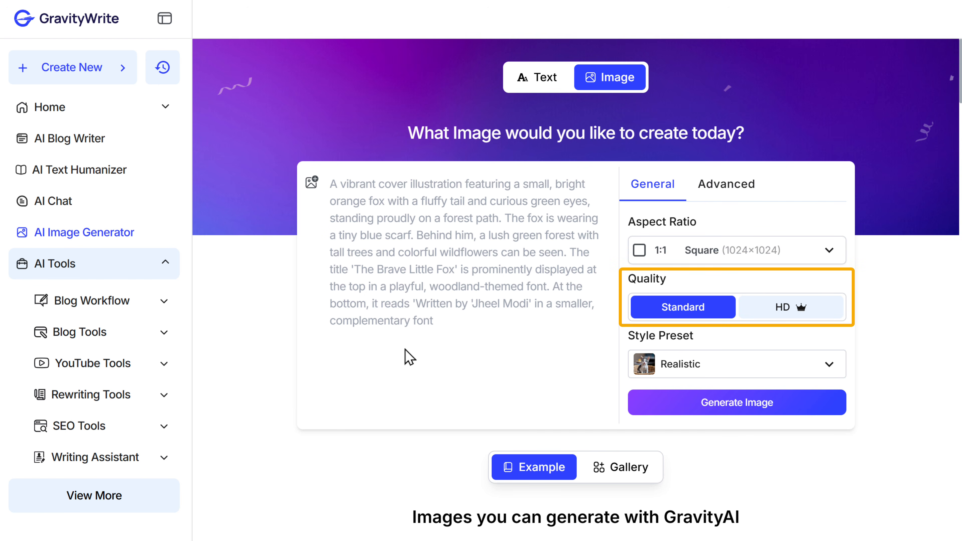
# - Generate the cover image with the 3:4 Classic aspect ratio, HD quality and the Design style preset, and download it
pyautogui.click(704, 254)
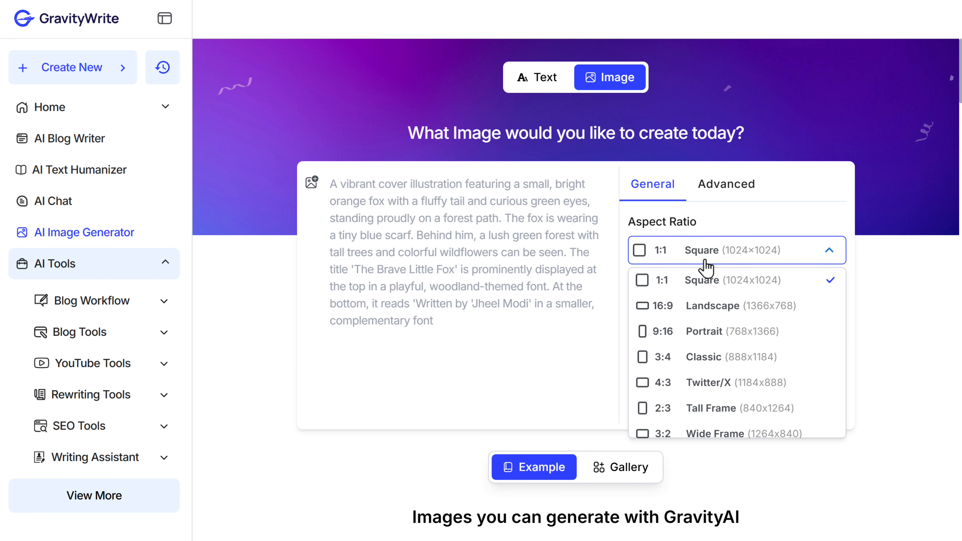
pyautogui.click(705, 362)
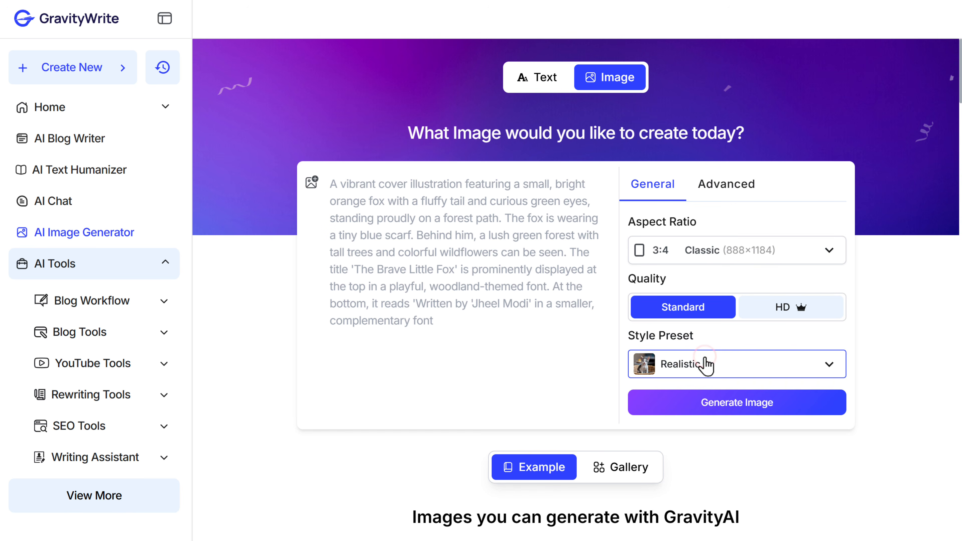
pyautogui.click(781, 316)
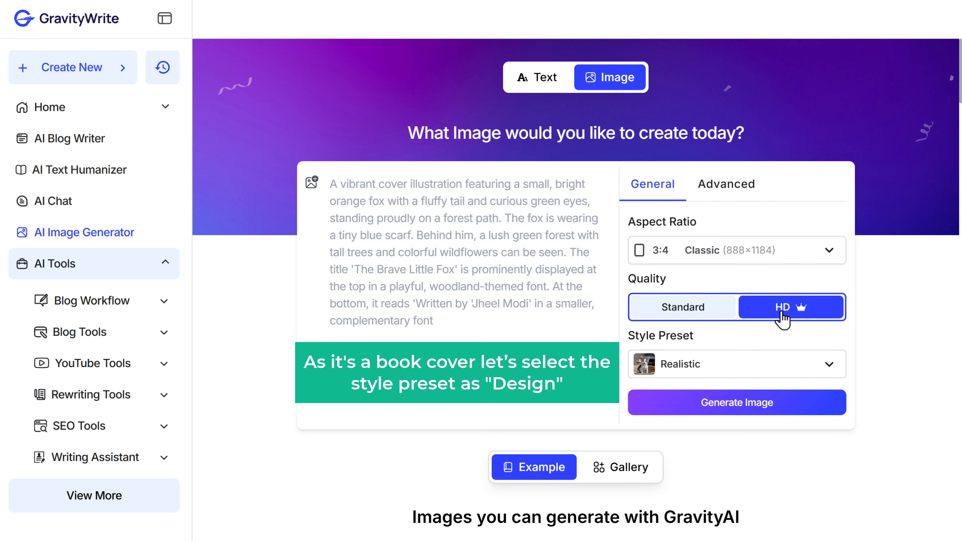
pyautogui.click(669, 365)
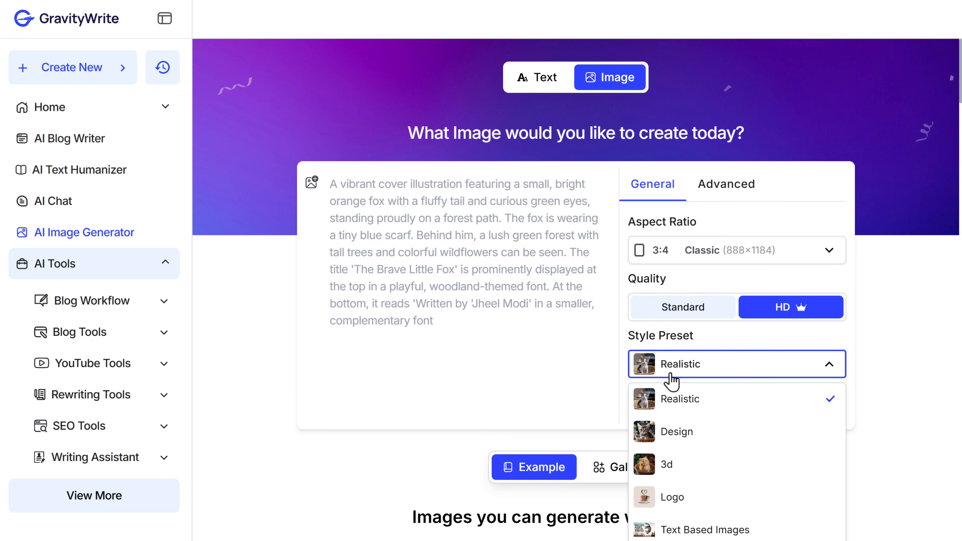
pyautogui.click(674, 436)
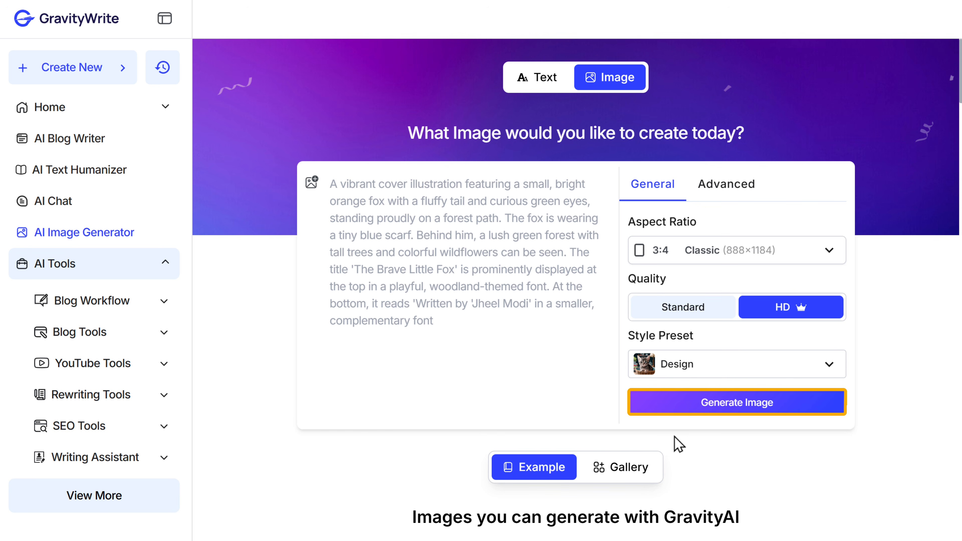
pyautogui.click(724, 409)
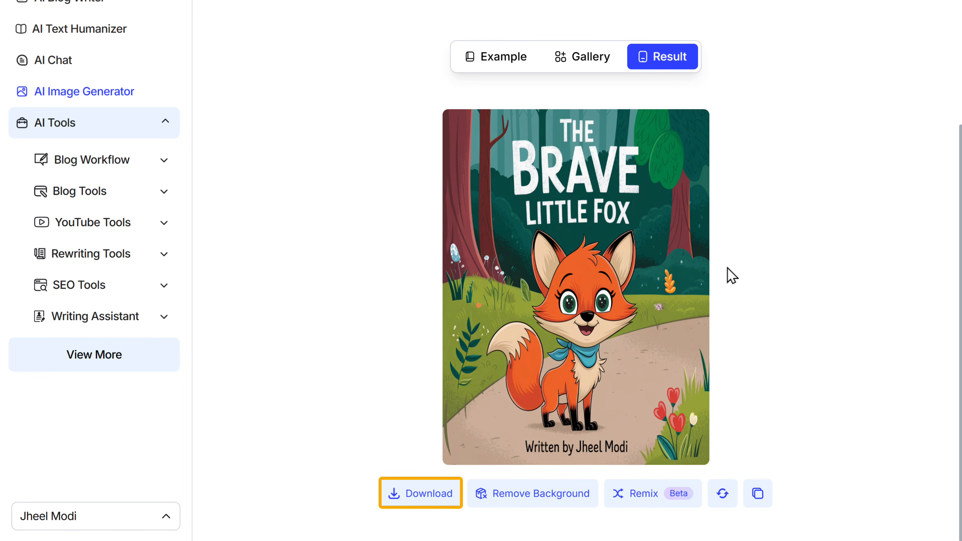
pyautogui.click(417, 494)
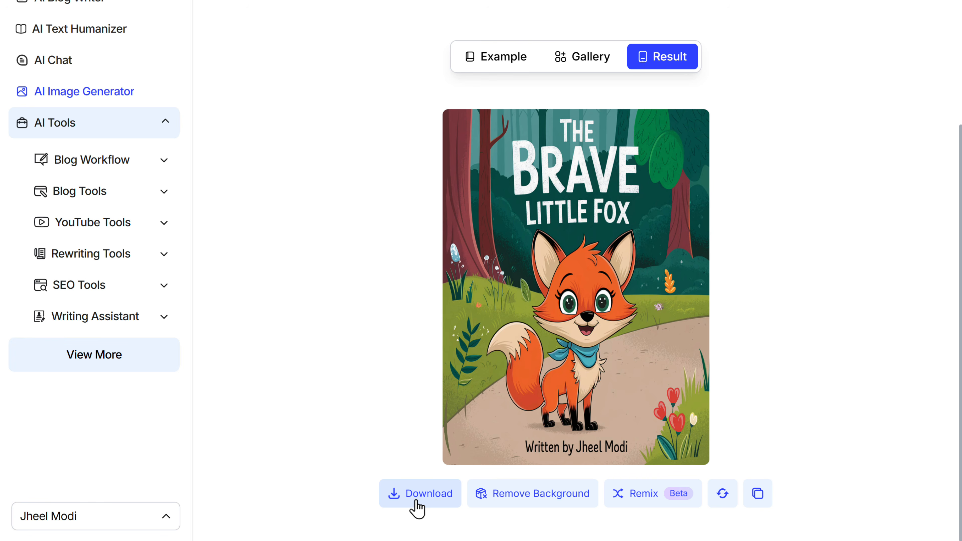
# - Remix the cover image, replacing its prompt with the Page 1 image prompt copied from the generated story
pyautogui.click(642, 500)
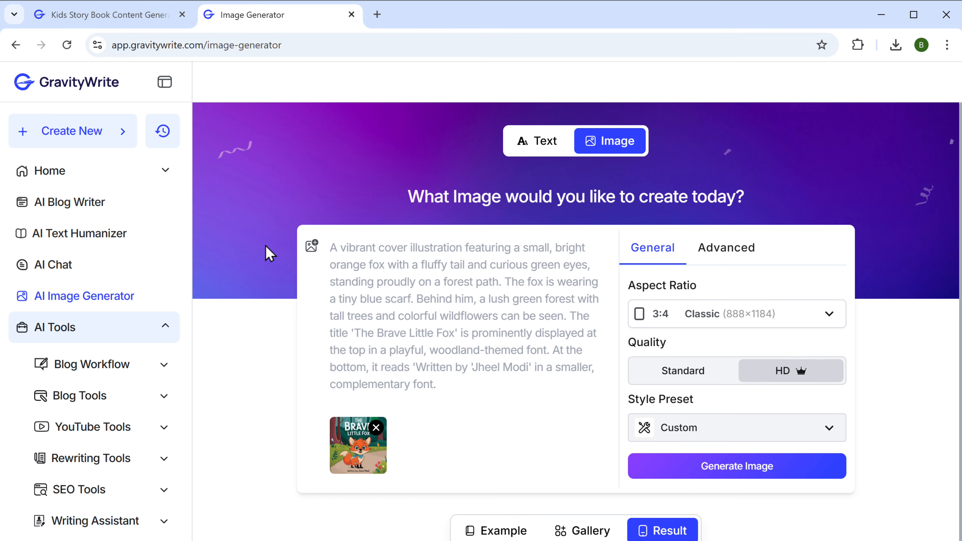
pyautogui.click(78, 15)
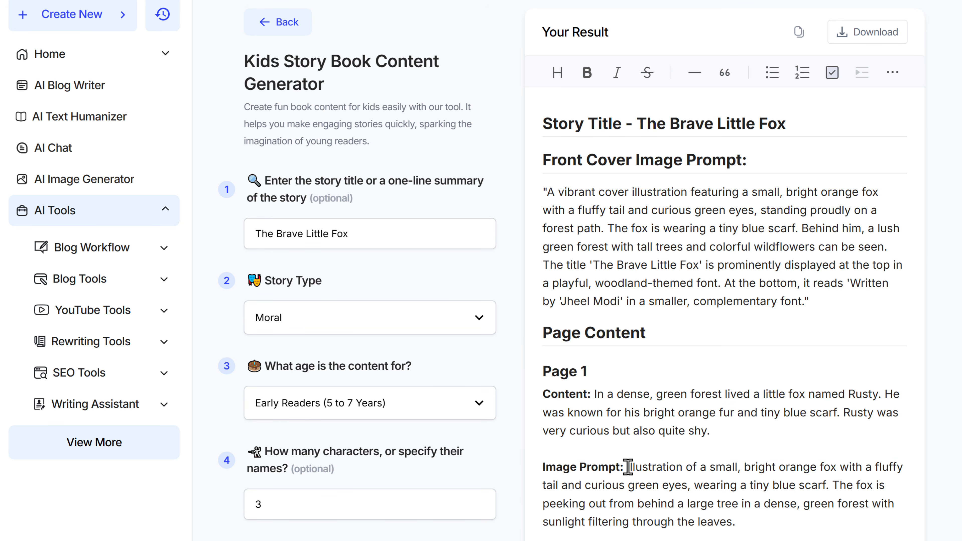
pyautogui.moveTo(628, 468); pyautogui.dragTo(738, 523)
pyautogui.rightClick(739, 523)
pyautogui.click(571, 248)
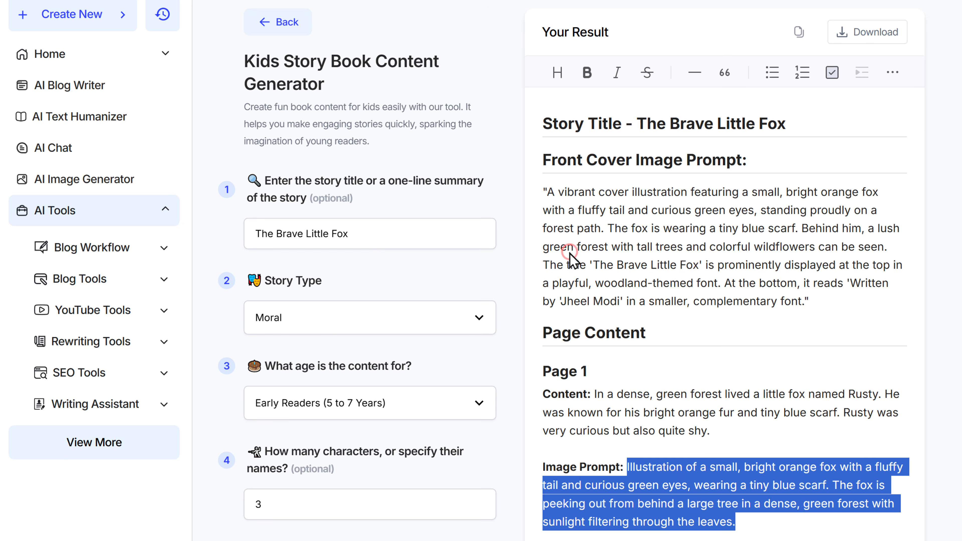
pyautogui.click(265, 24)
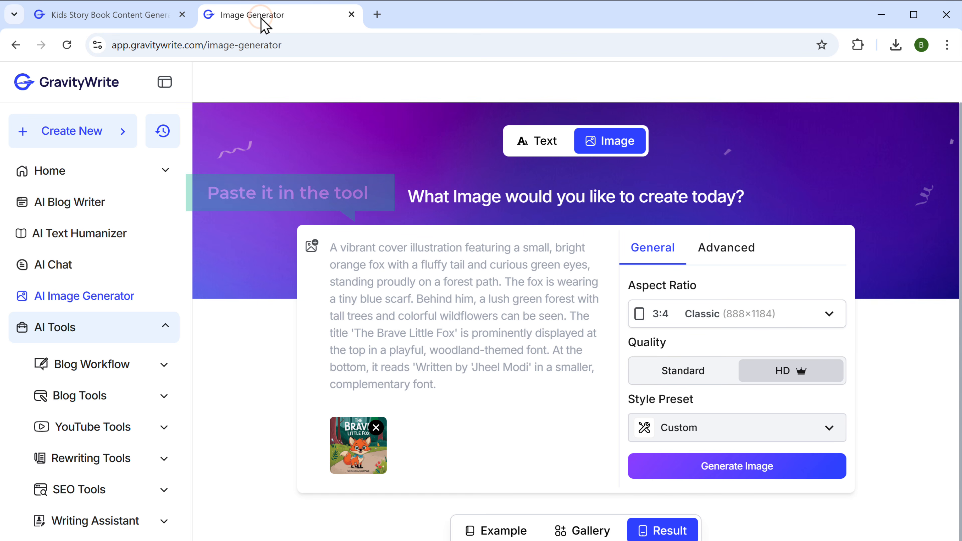
pyautogui.hotkey('ctrl', 'a')
pyautogui.rightClick(332, 247)
pyautogui.click(356, 355)
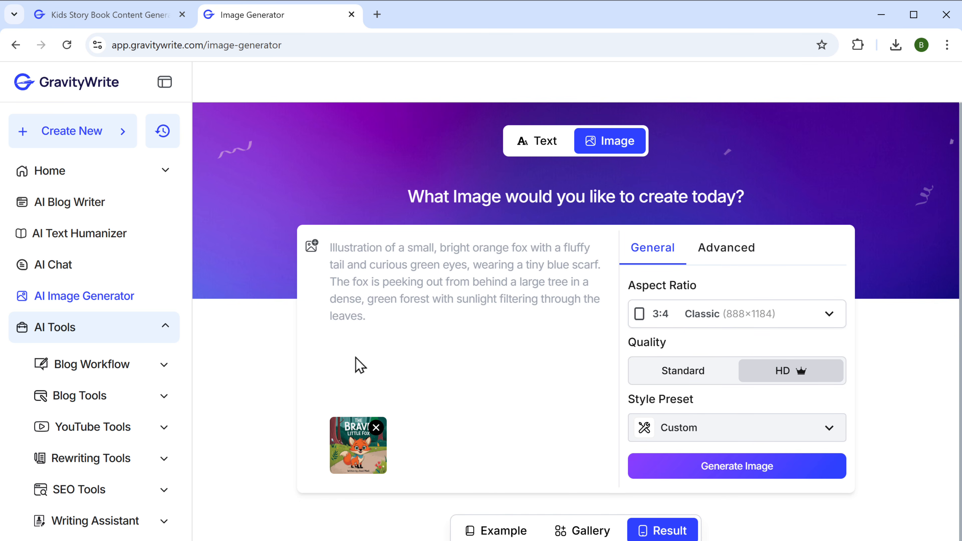
pyautogui.click(721, 475)
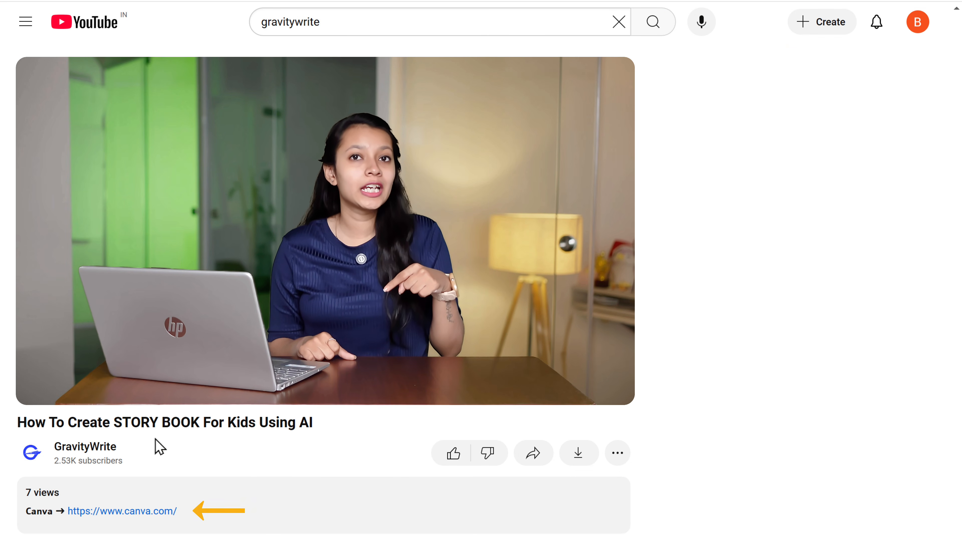
# - Switch to the Canva website from the video description's link, start designing and log in with Google
pyautogui.click(133, 516)
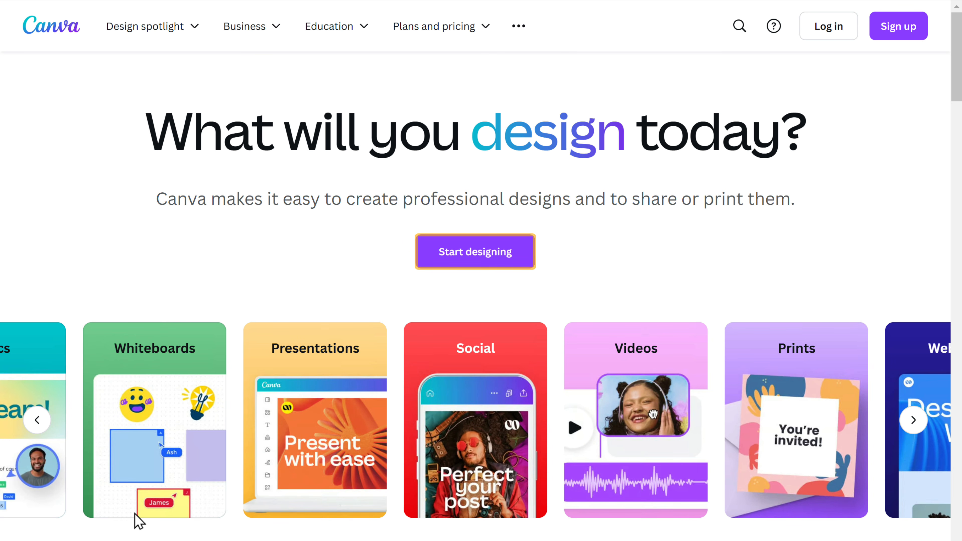
pyautogui.click(480, 257)
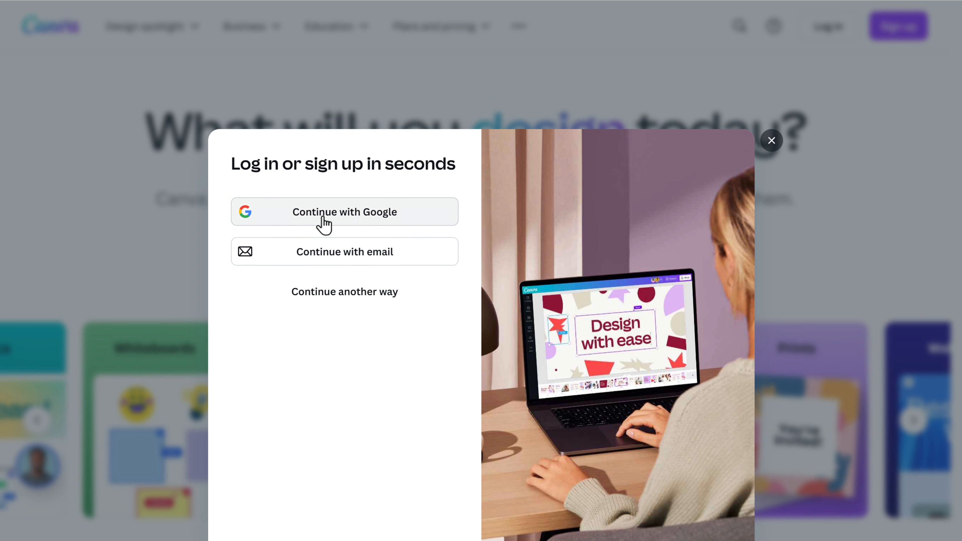
pyautogui.click(319, 216)
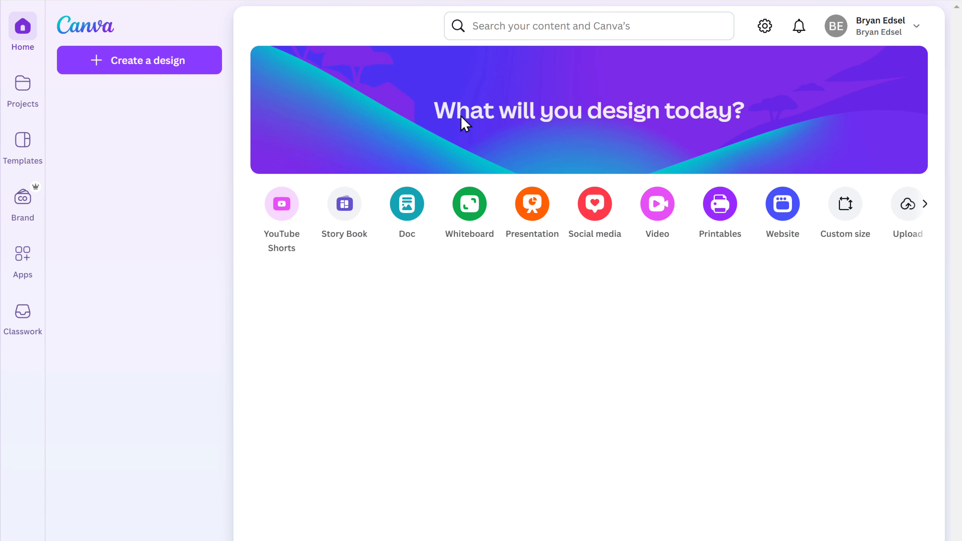
# - Search Canva for "kids storybook" and create a blank Story Book design
pyautogui.click(610, 26)
pyautogui.write('Storybook')
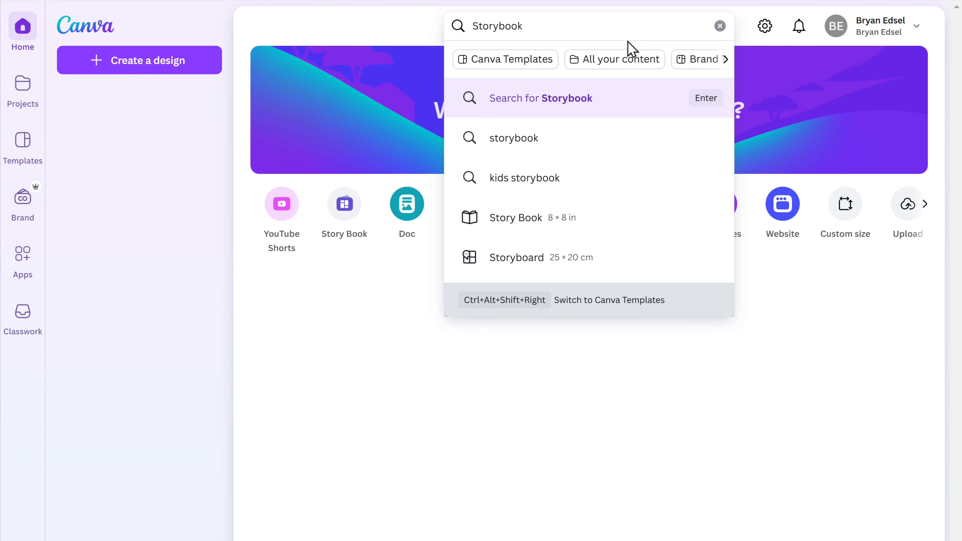
pyautogui.click(514, 182)
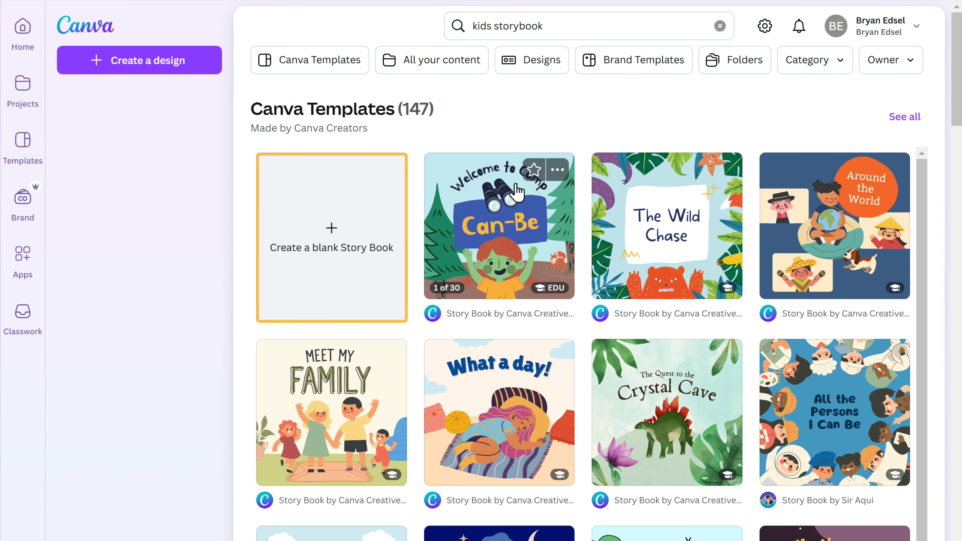
pyautogui.click(329, 219)
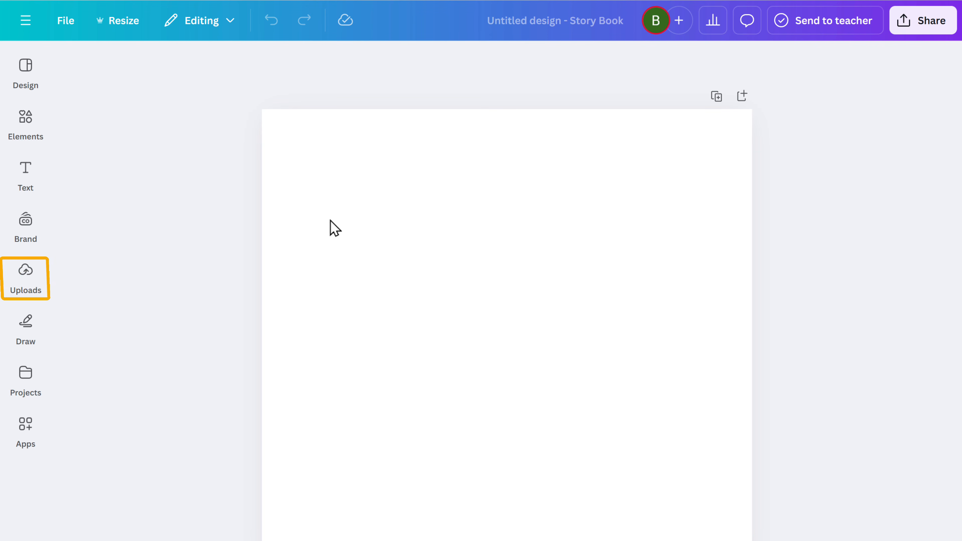
# - Upload all twelve GW-Generated-Image files from the desktop's Photos folder to the design's uploads
pyautogui.click(23, 294)
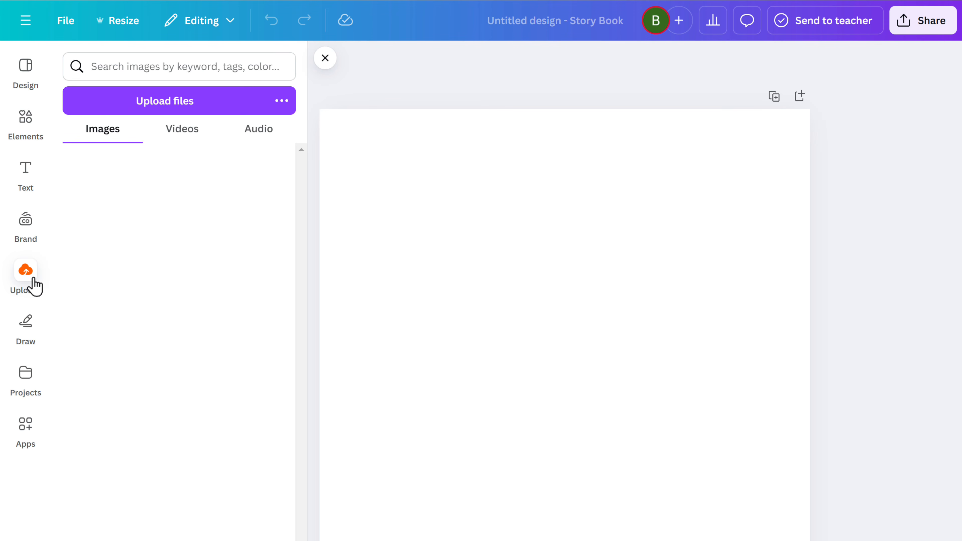
pyautogui.click(156, 112)
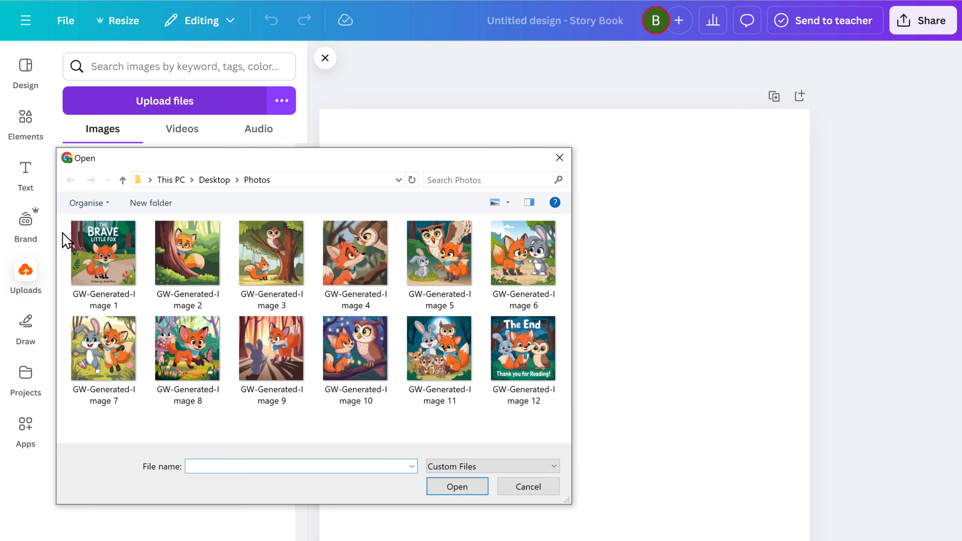
pyautogui.moveTo(67, 241); pyautogui.dragTo(513, 400)
pyautogui.click(457, 488)
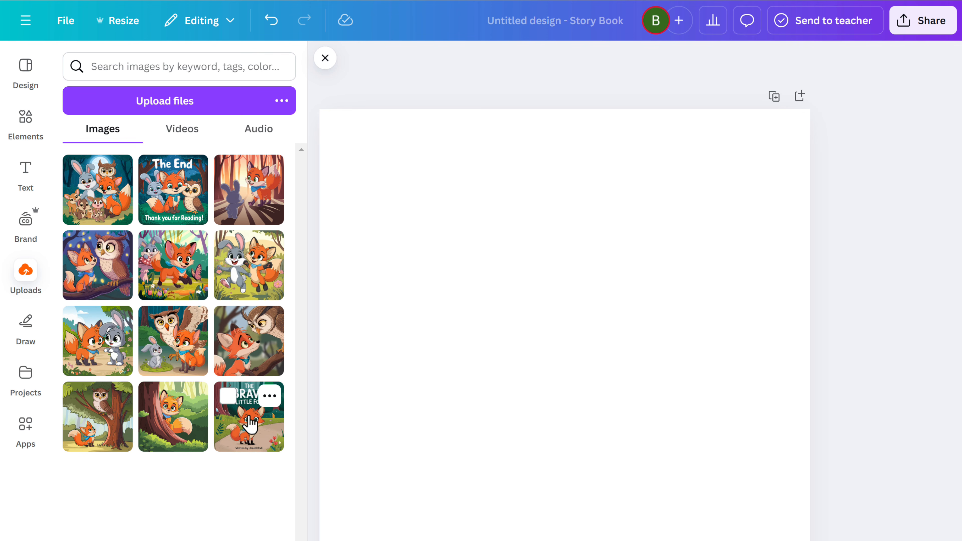
# - Add the "The Brave Little Fox" cover image to page 1 and set it as the page background
pyautogui.click(250, 423)
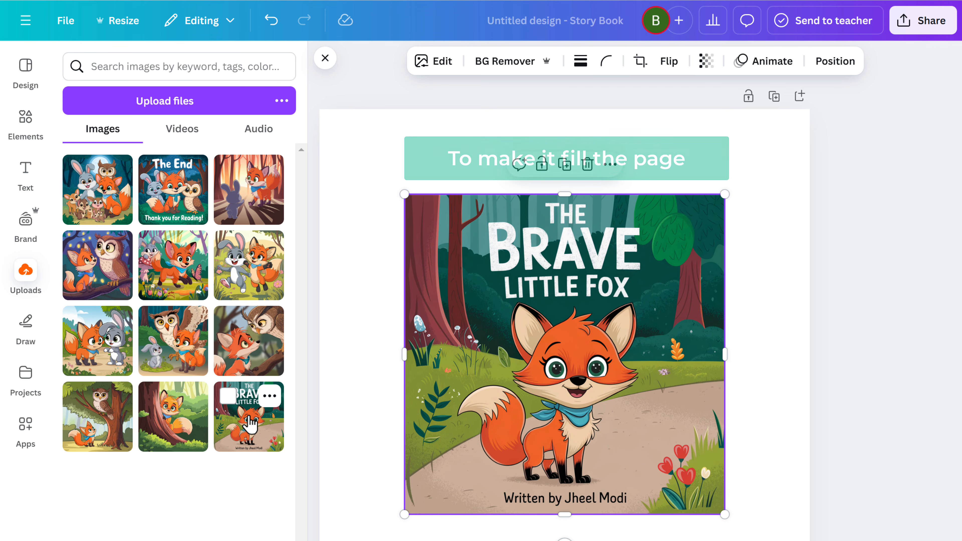
pyautogui.click(610, 165)
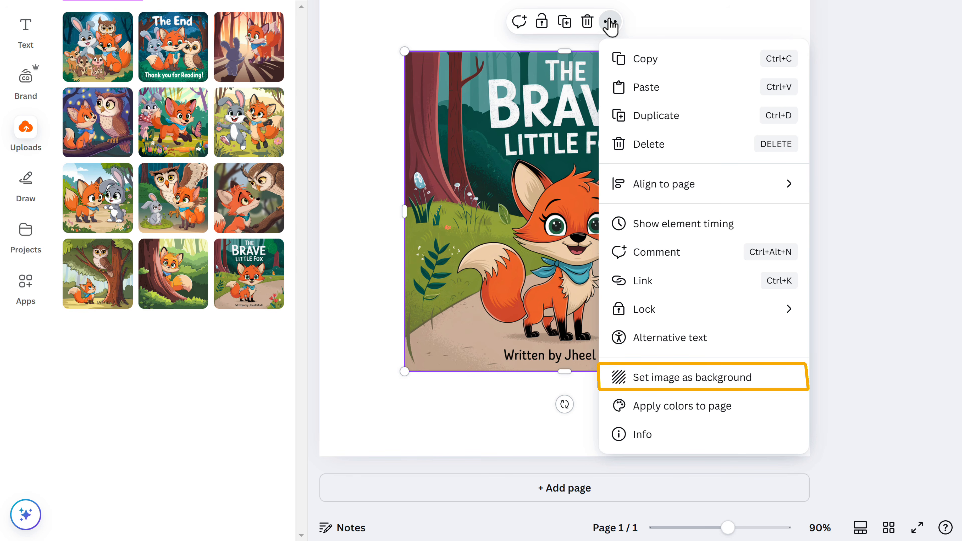
pyautogui.click(665, 380)
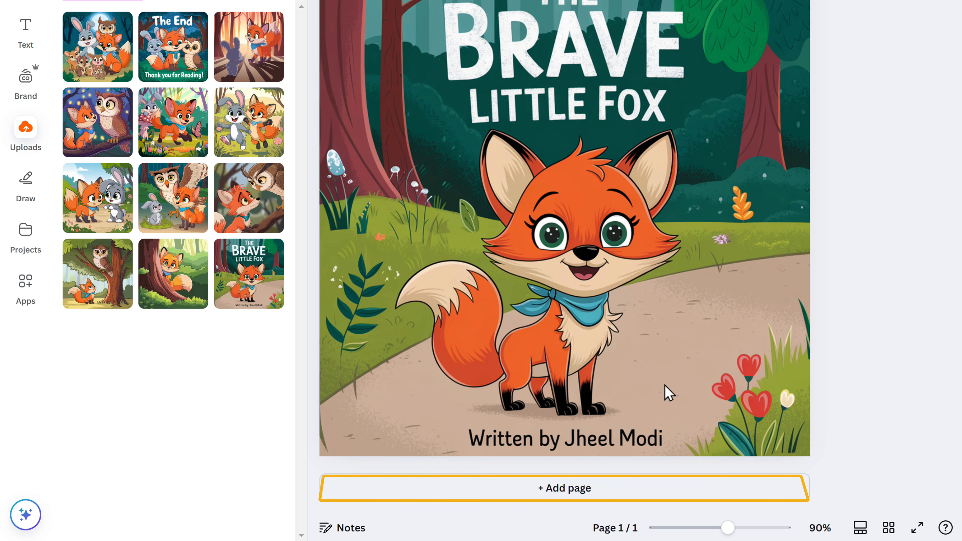
# - Add a second page and give its background a very pale cream custom color
pyautogui.click(580, 479)
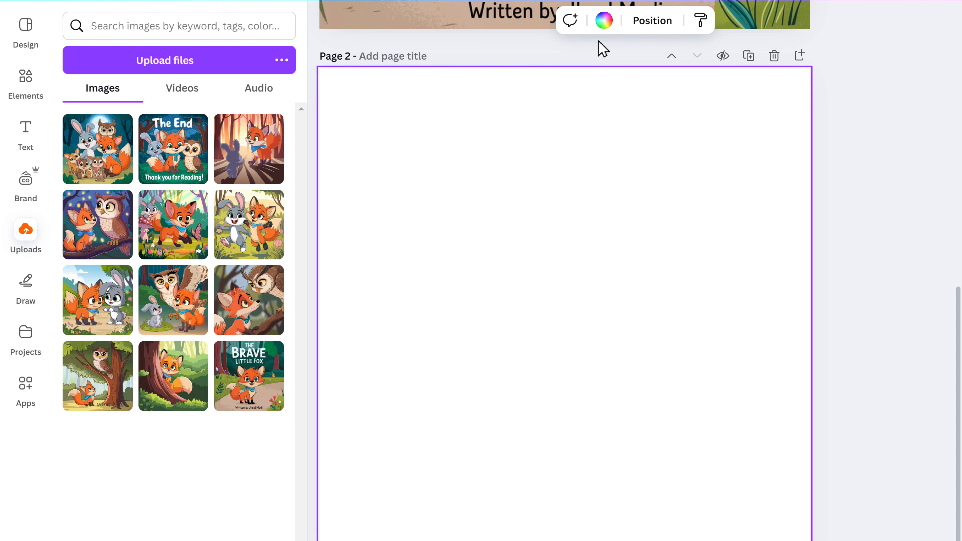
pyautogui.click(604, 20)
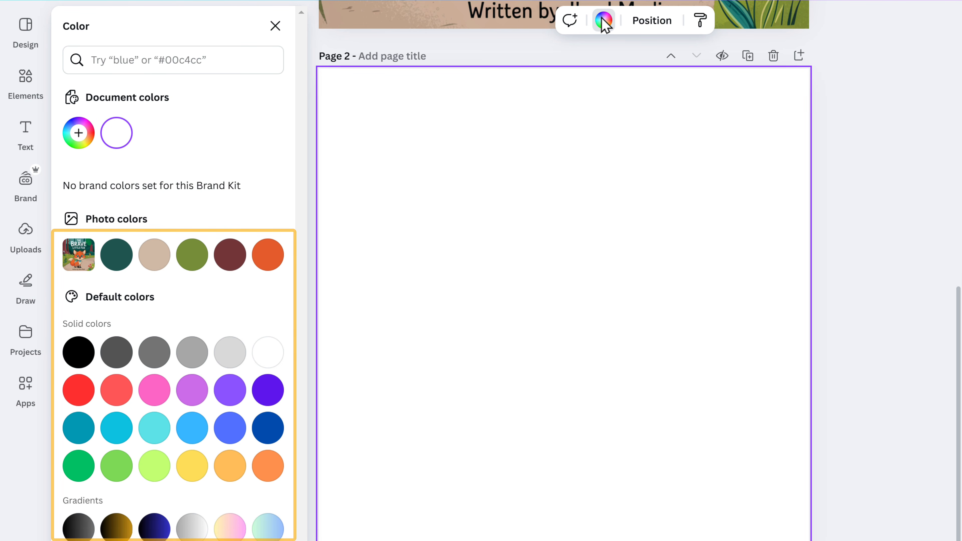
pyautogui.click(78, 133)
pyautogui.moveTo(75, 205); pyautogui.dragTo(82, 208)
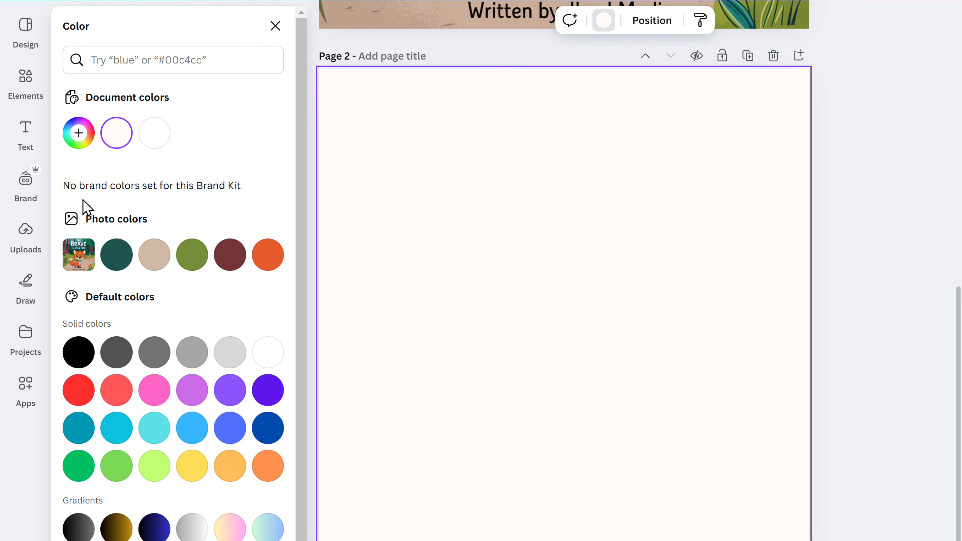
# - Place the image of the fox peeking from behind a tree and a cloud-shaped basic frame on page 2
pyautogui.click(26, 252)
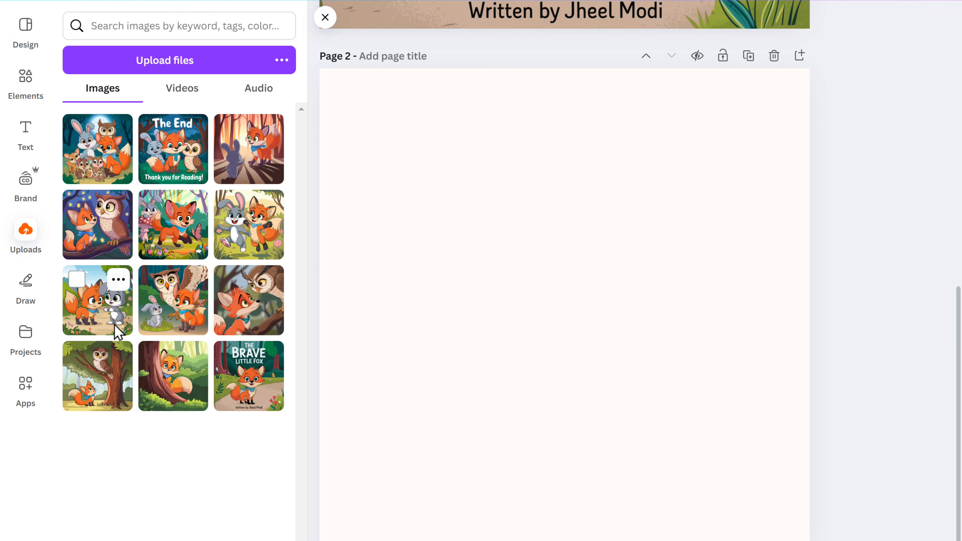
pyautogui.click(178, 375)
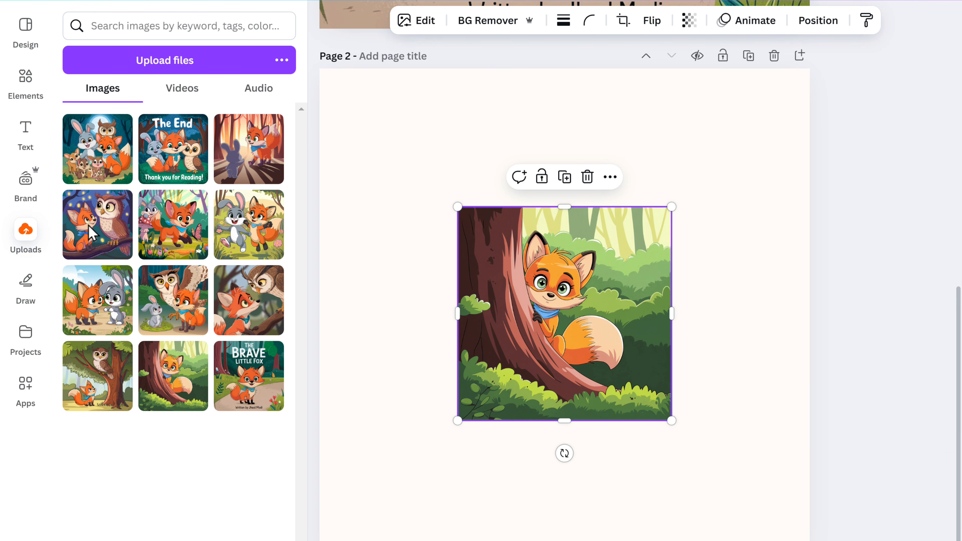
pyautogui.click(21, 100)
pyautogui.click(133, 26)
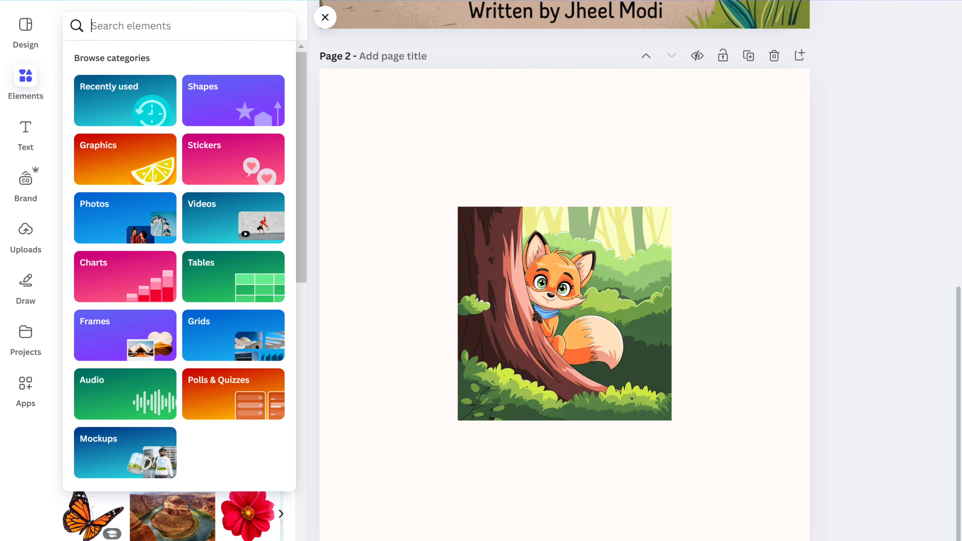
pyautogui.write('Frames')
pyautogui.click(121, 85)
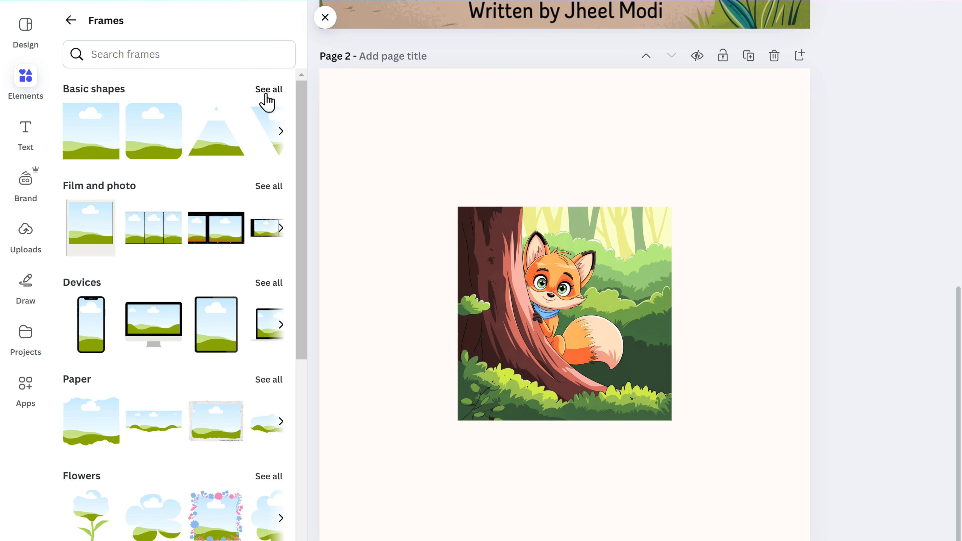
pyautogui.click(266, 95)
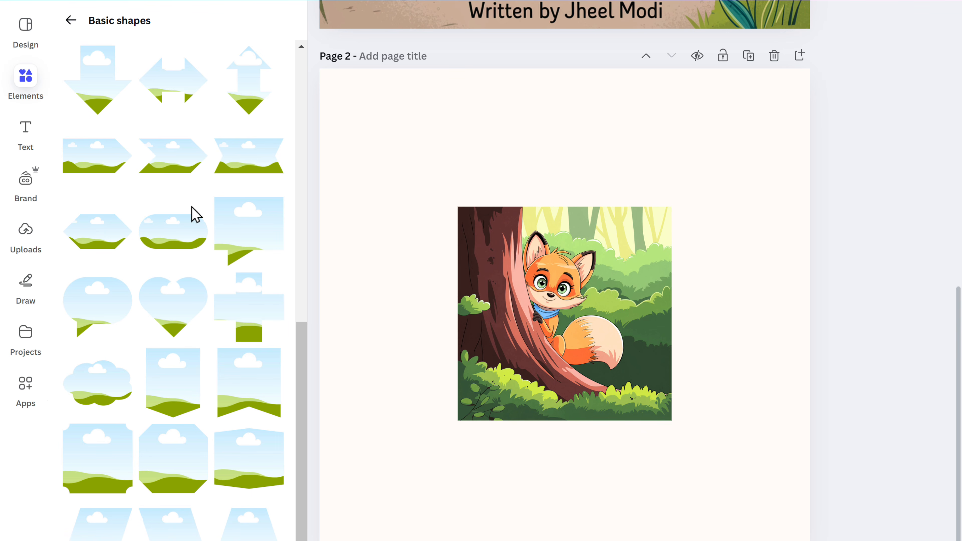
pyautogui.click(90, 374)
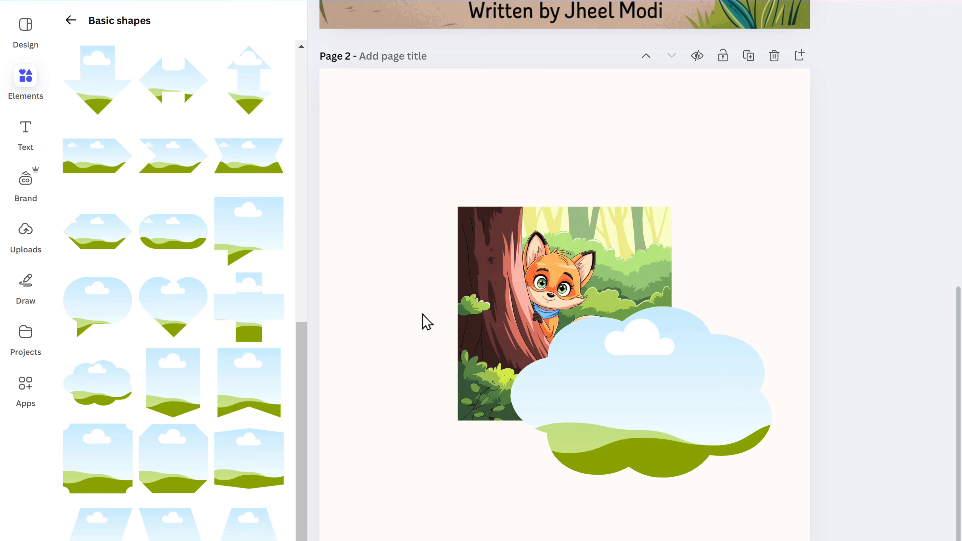
# - Fill the cloud frame with the fox image, then enlarge the frame and move it to the upper right of page 2
pyautogui.moveTo(560, 296); pyautogui.dragTo(636, 384)
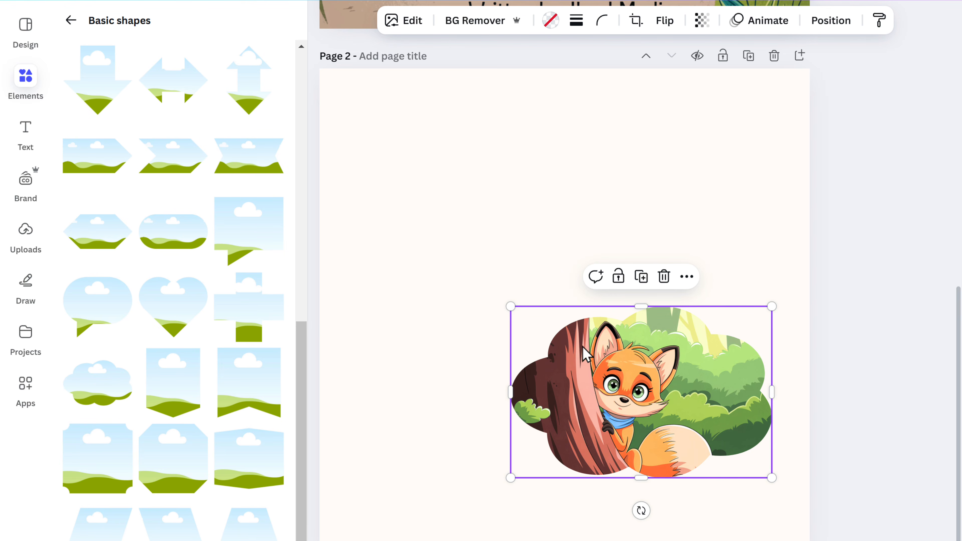
pyautogui.moveTo(509, 303); pyautogui.dragTo(448, 263)
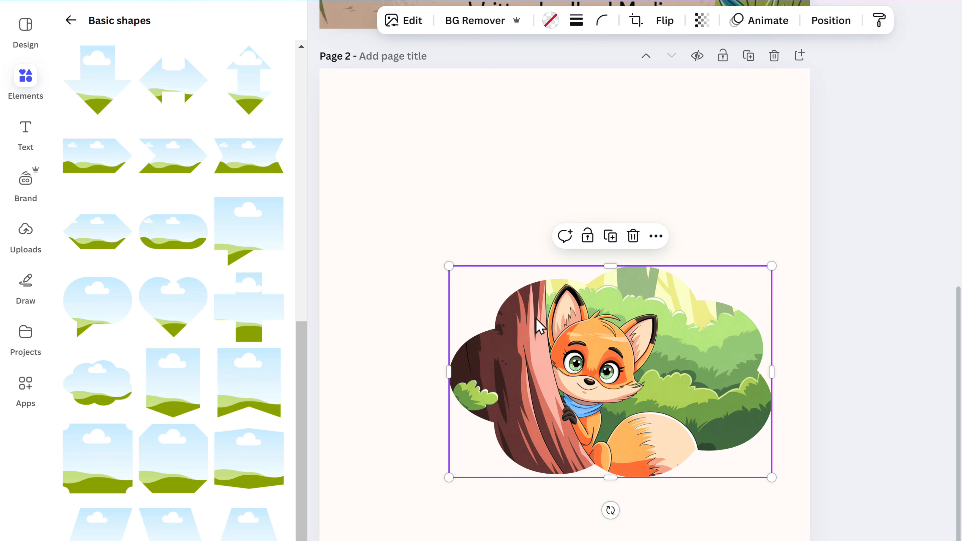
pyautogui.moveTo(540, 326); pyautogui.dragTo(594, 196)
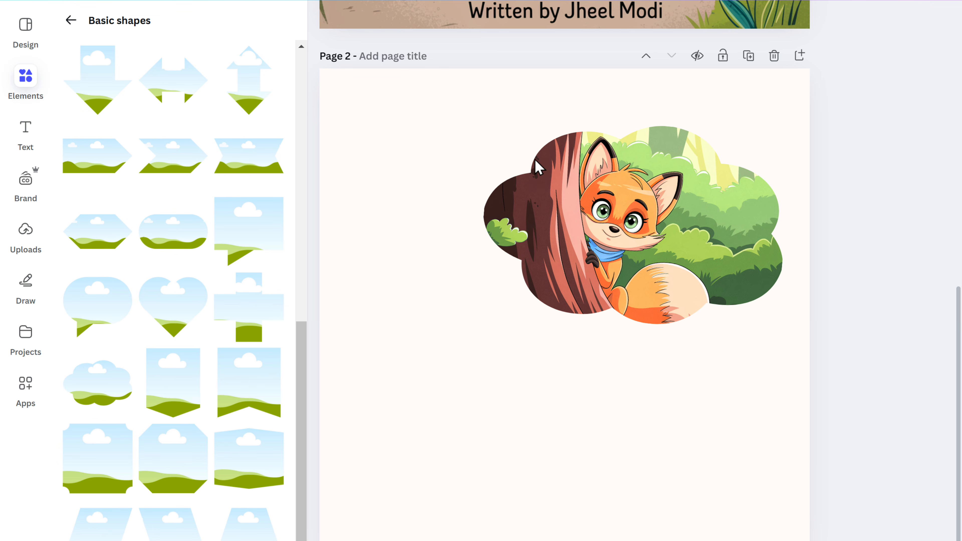
# - Add a text box below the picture on page 2, filled with the Page 1 content copied from the GravityWrite story
pyautogui.click(25, 133)
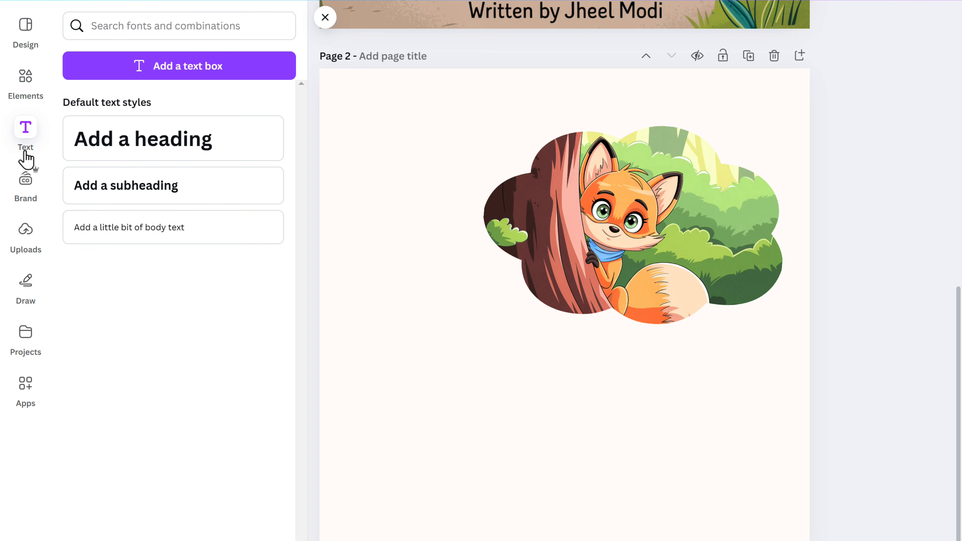
pyautogui.click(161, 68)
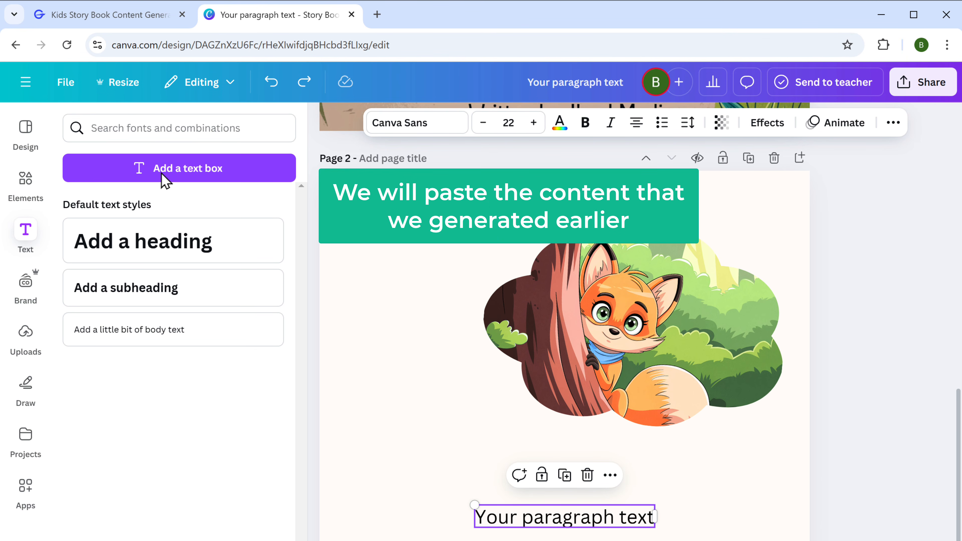
pyautogui.click(106, 15)
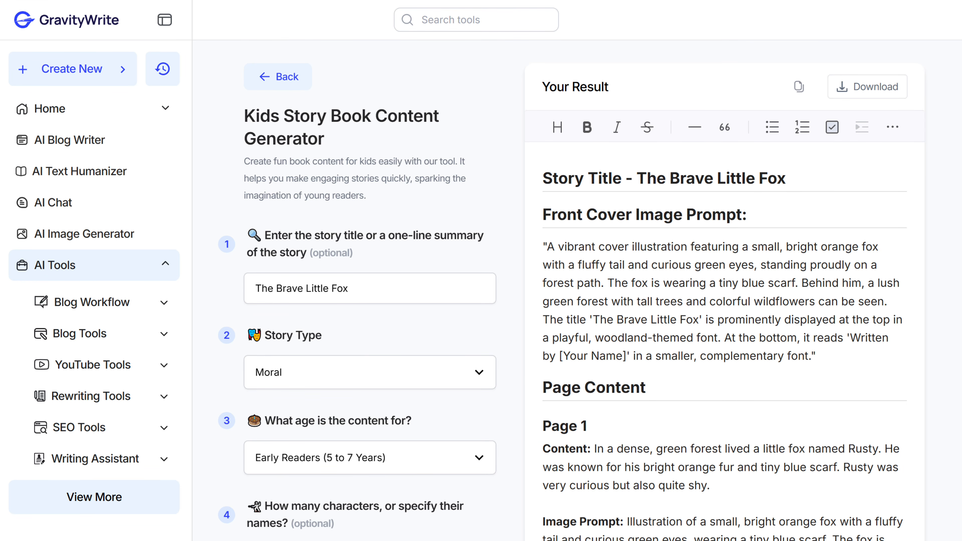
pyautogui.moveTo(625, 459); pyautogui.dragTo(708, 486)
pyautogui.rightClick(709, 486)
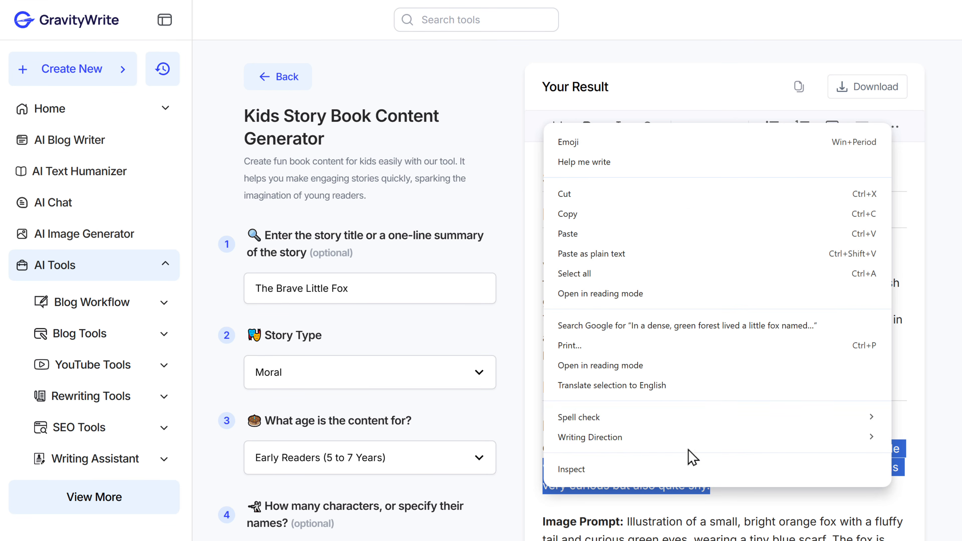
pyautogui.click(566, 216)
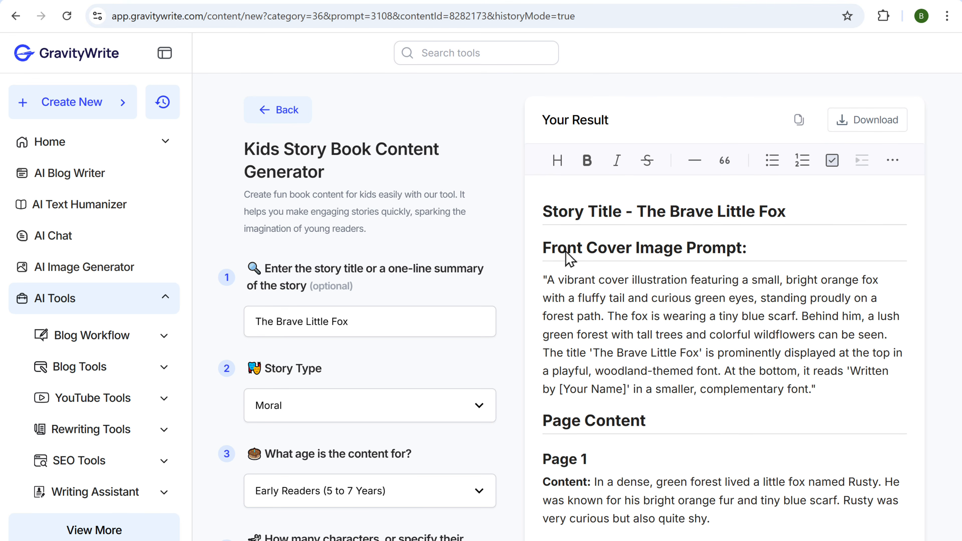
pyautogui.click(269, 15)
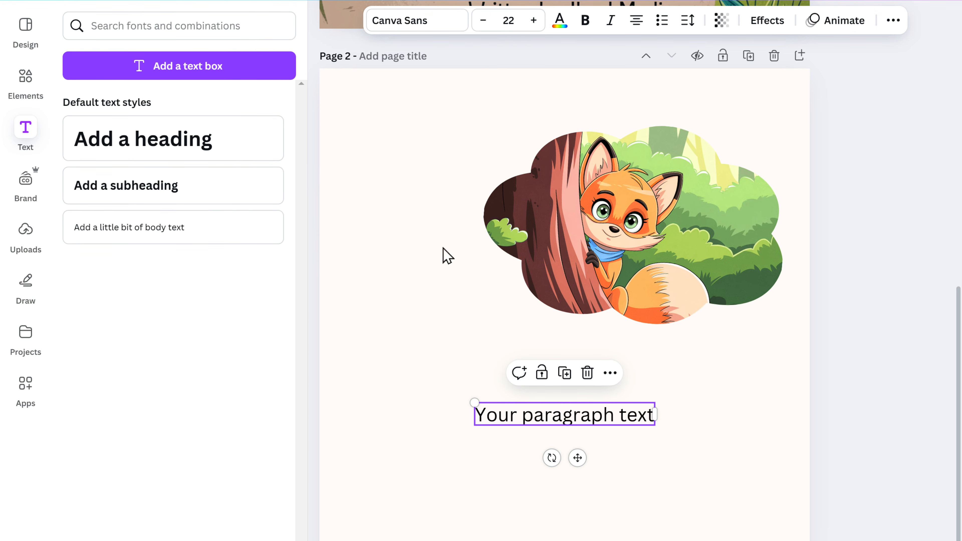
pyautogui.rightClick(532, 416)
pyautogui.click(590, 332)
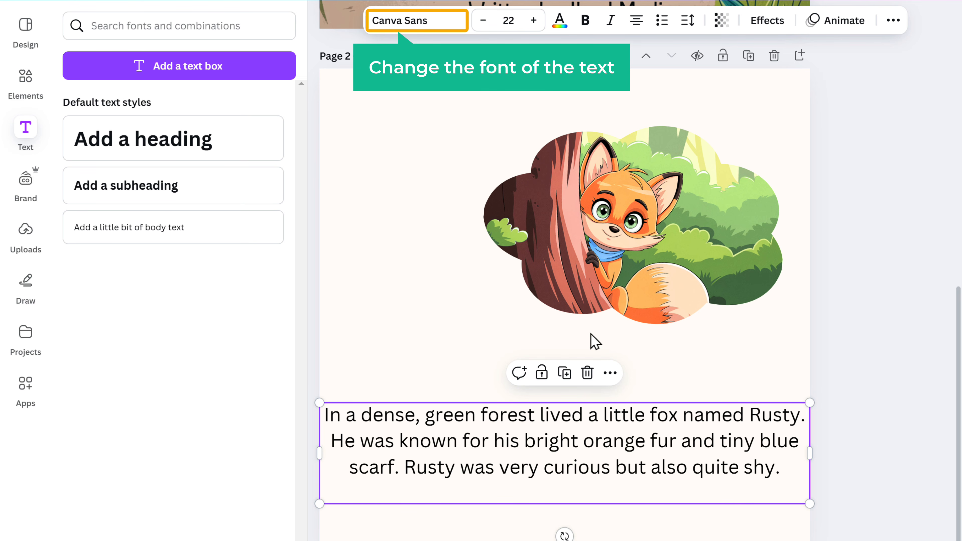
# - Set the story text's font to Comic Sans, and narrow and reposition its text box just below the fox picture
pyautogui.click(387, 24)
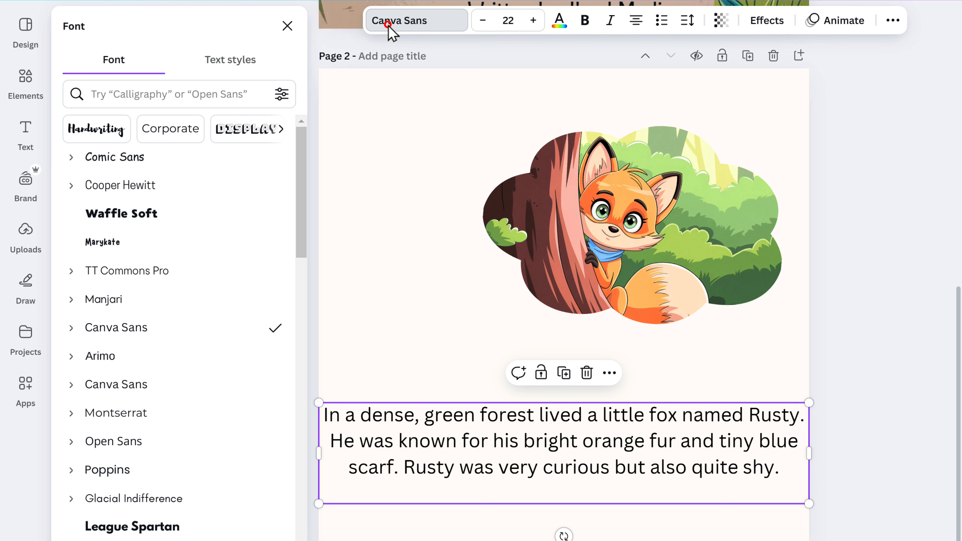
pyautogui.click(101, 159)
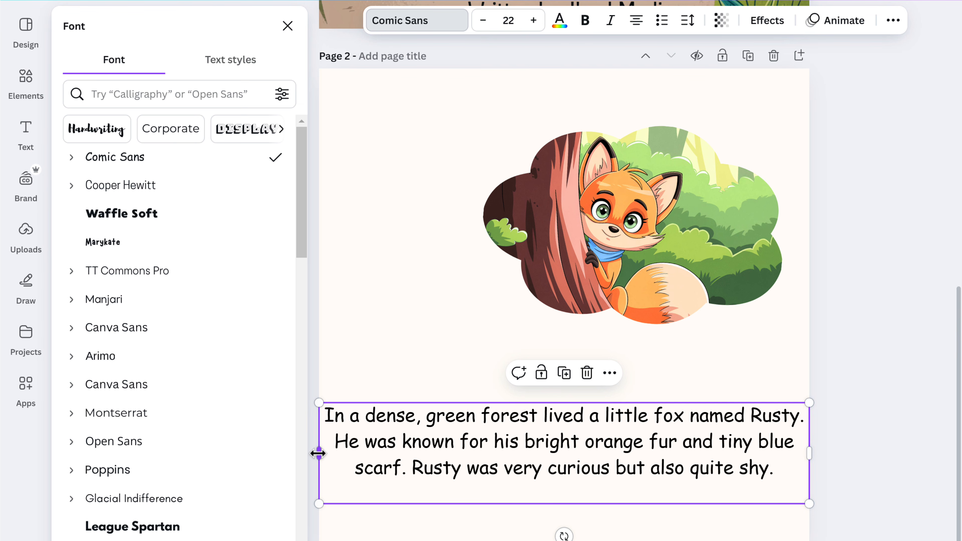
pyautogui.moveTo(319, 453); pyautogui.dragTo(428, 462)
pyautogui.moveTo(562, 448); pyautogui.dragTo(474, 399)
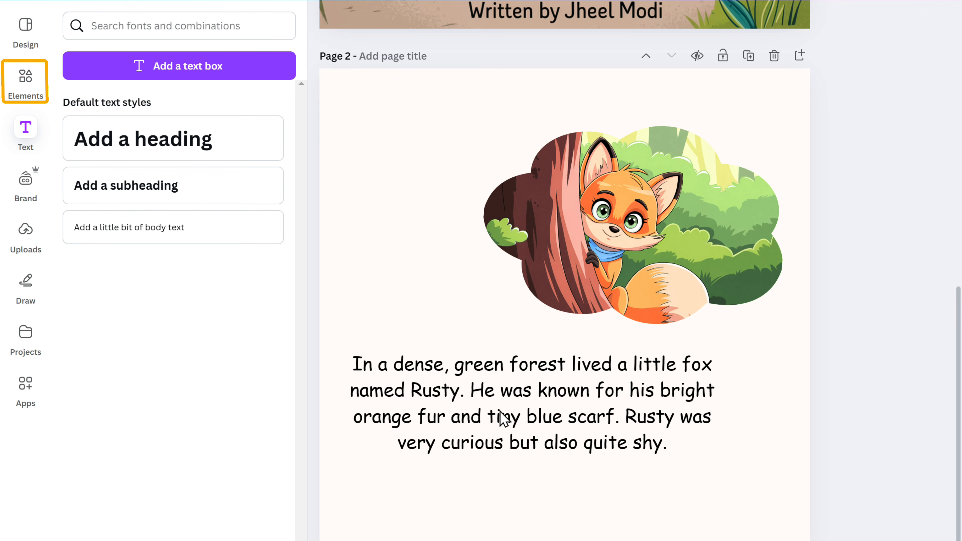
# - Search the elements for "forest" graphics and place the hanging leafy vine beside the fox picture on page 2
pyautogui.click(24, 99)
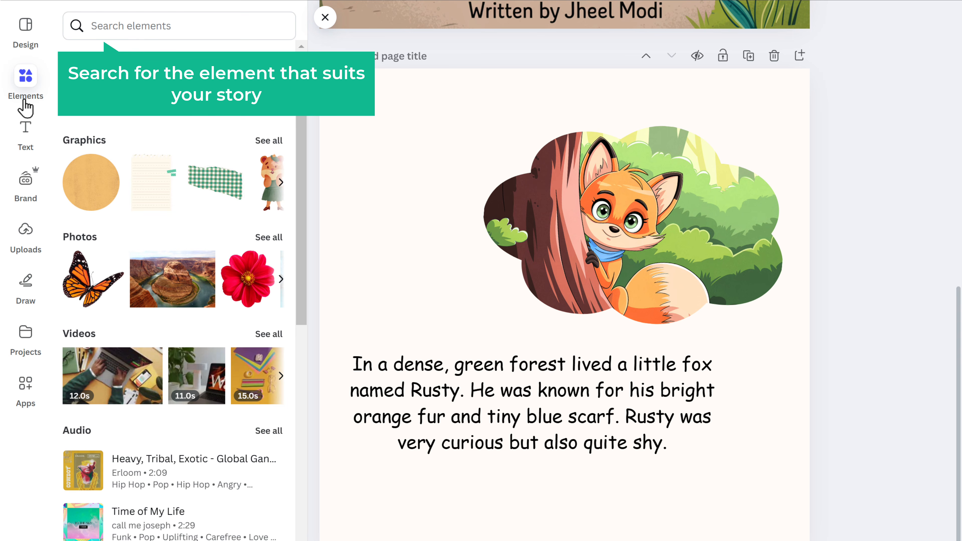
pyautogui.click(122, 26)
pyautogui.write('Forest')
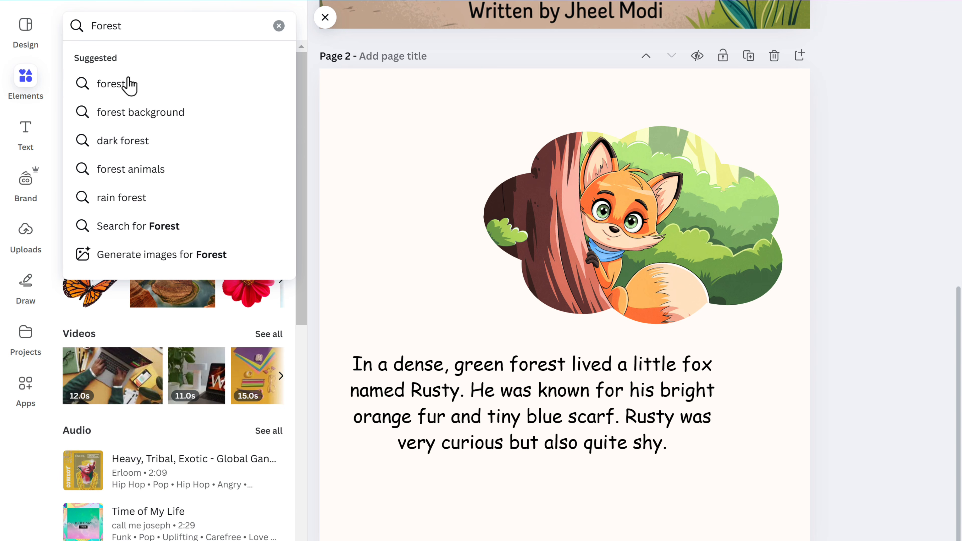
pyautogui.click(130, 85)
pyautogui.click(264, 137)
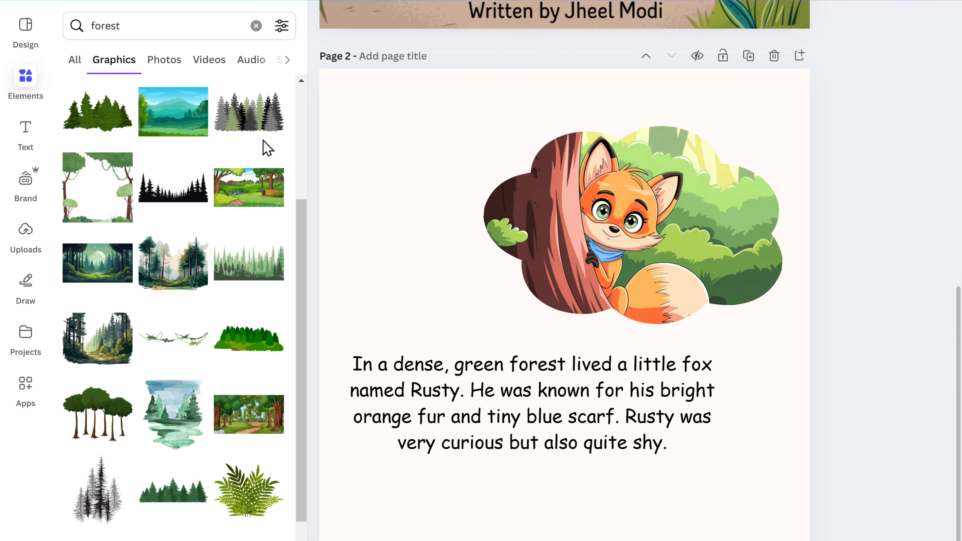
pyautogui.moveTo(191, 319); pyautogui.dragTo(378, 170)
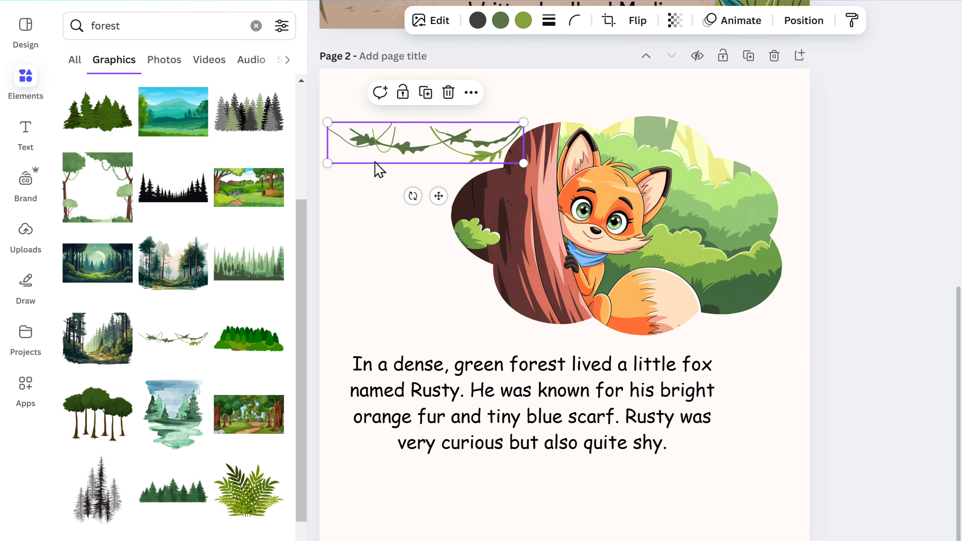
# - Enlarge the vine graphic, tilt it and move it up along the top edge of page 2
pyautogui.moveTo(522, 120); pyautogui.dragTo(659, 94)
pyautogui.moveTo(493, 196); pyautogui.dragTo(512, 192)
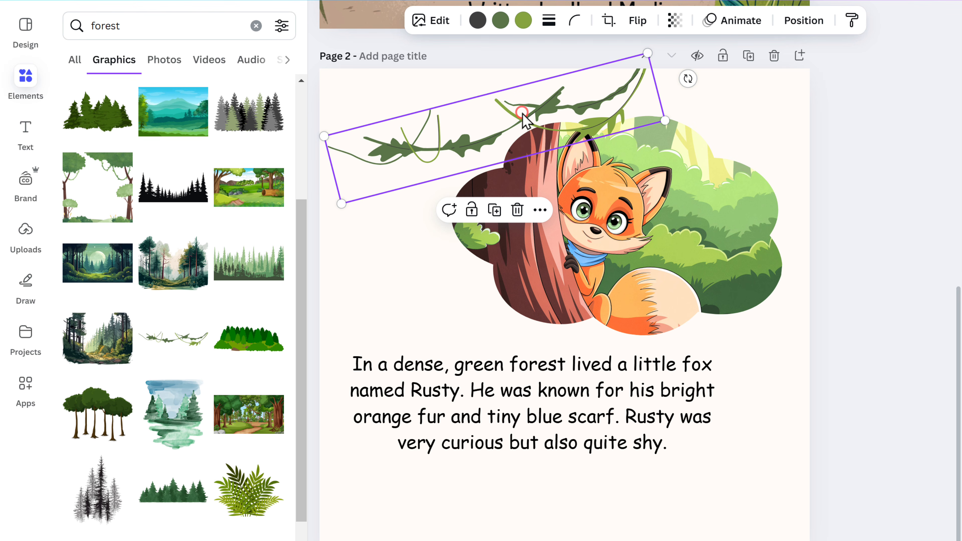
pyautogui.moveTo(522, 114); pyautogui.dragTo(509, 81)
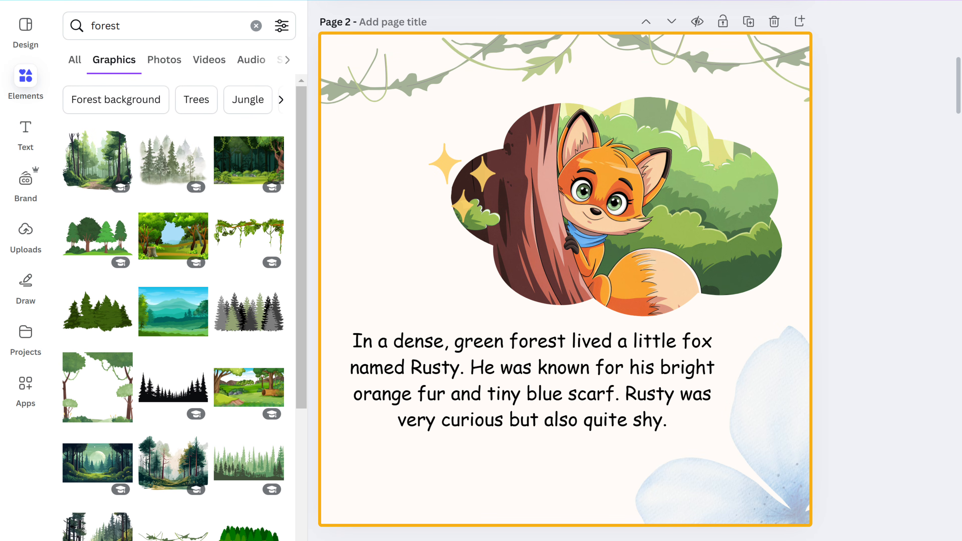
# - Review the finished pages through "The End" and download all 12 pages as PDF Print with the RGB color profile
pyautogui.scroll(-10, 565, 270)
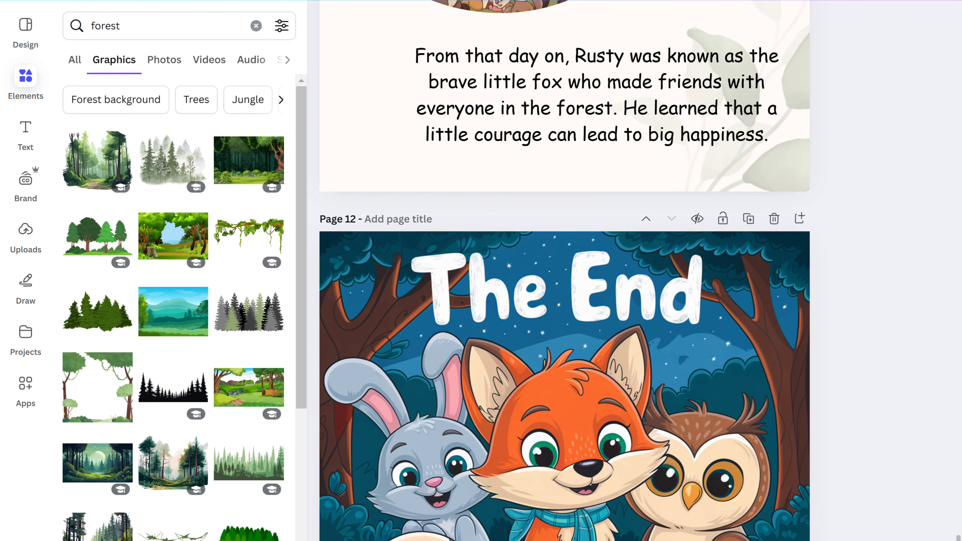
pyautogui.scroll(-5, 564, 270)
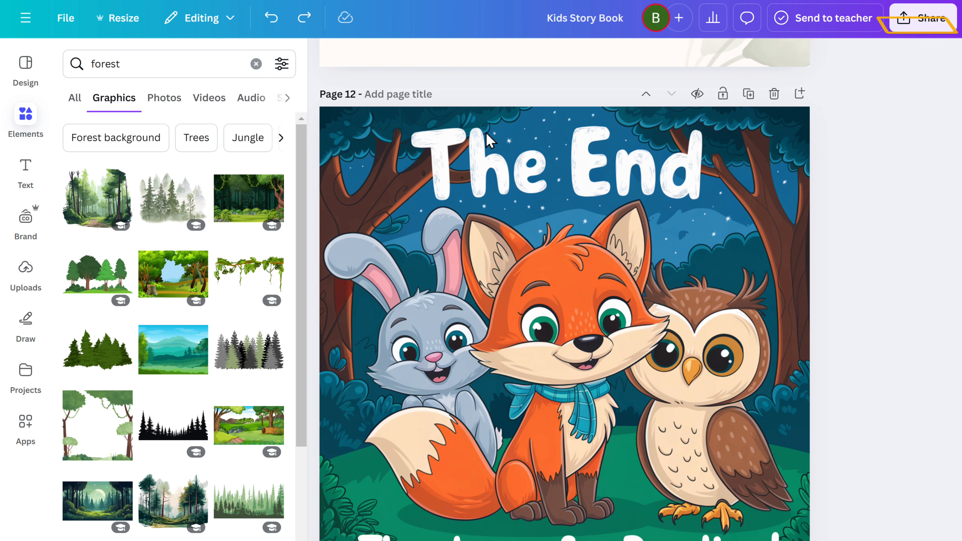
pyautogui.click(932, 19)
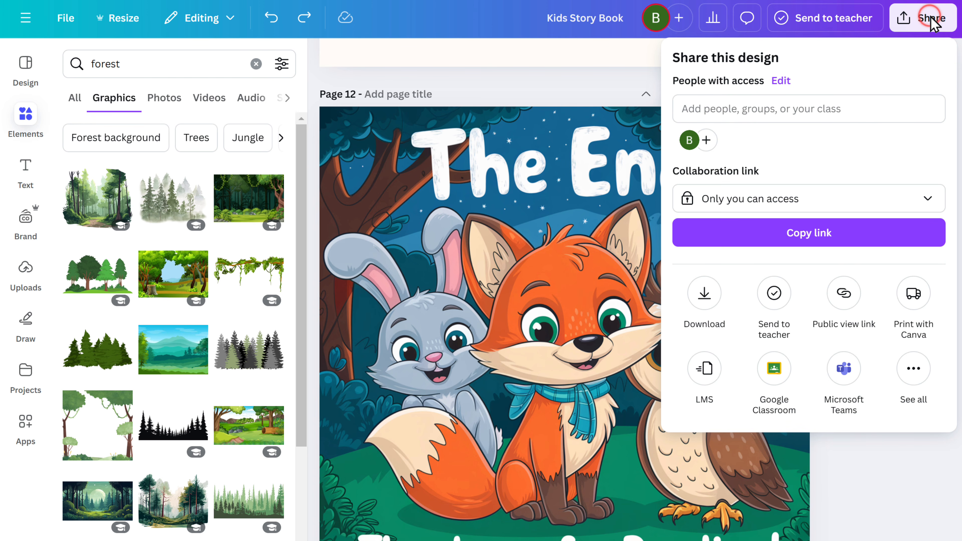
pyautogui.click(700, 293)
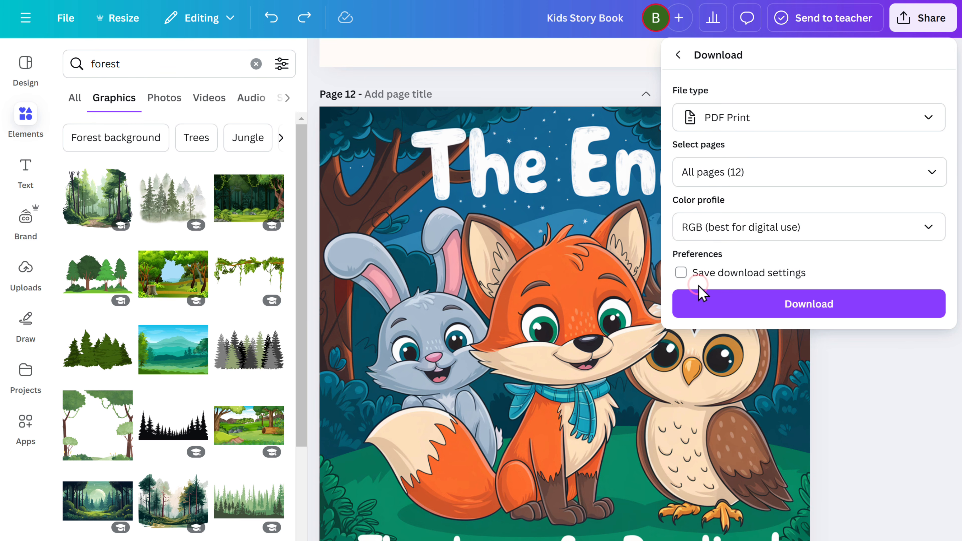
pyautogui.click(773, 305)
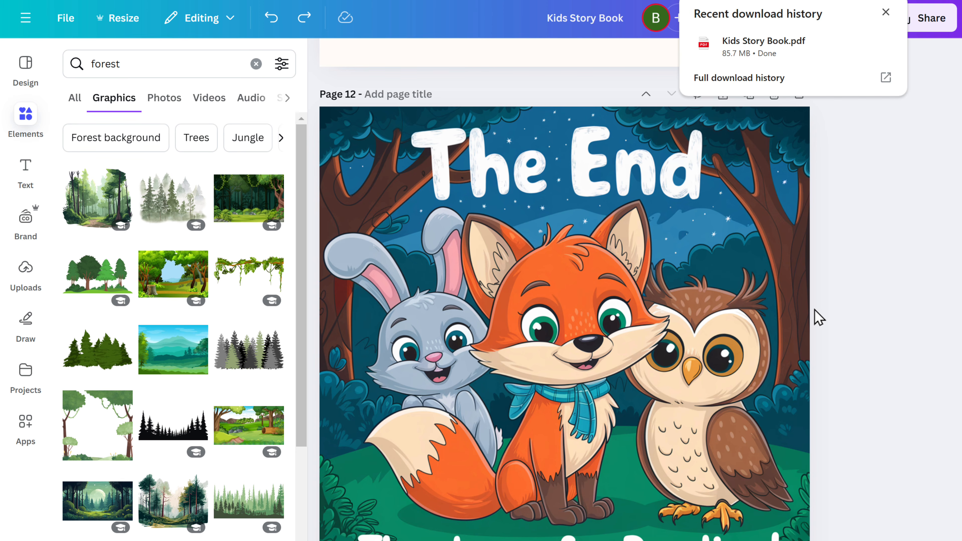